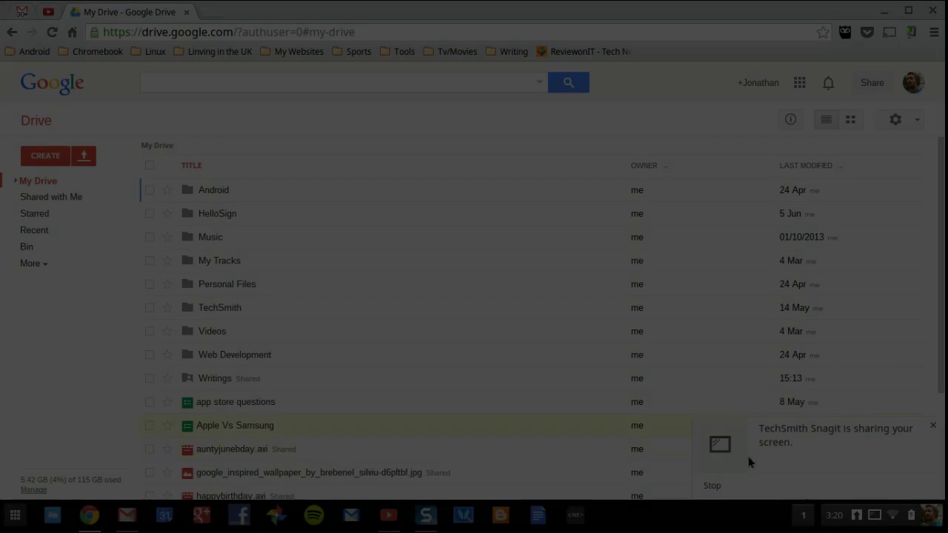
# Dismiss the Snagit screen-sharing notice covering the My Drive listing
pyautogui.click(933, 426)
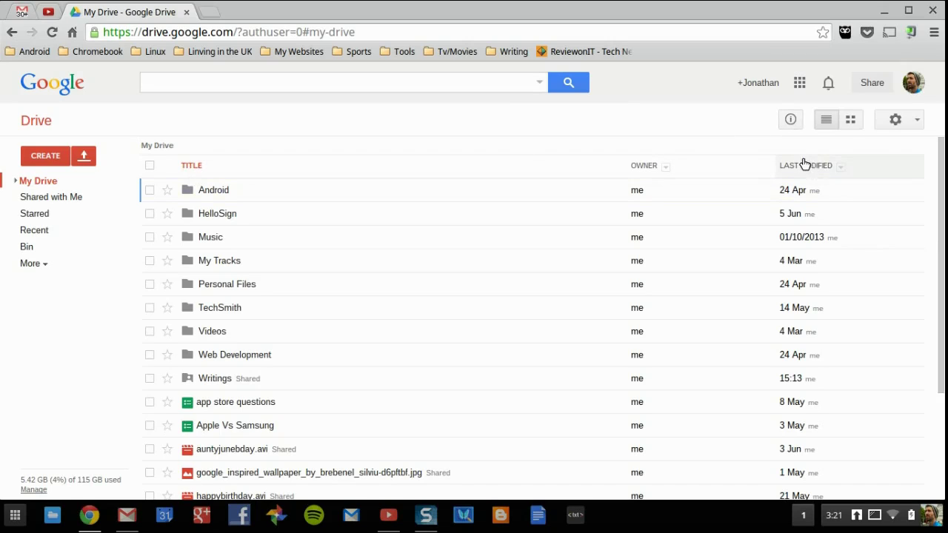
pyautogui.click(850, 123)
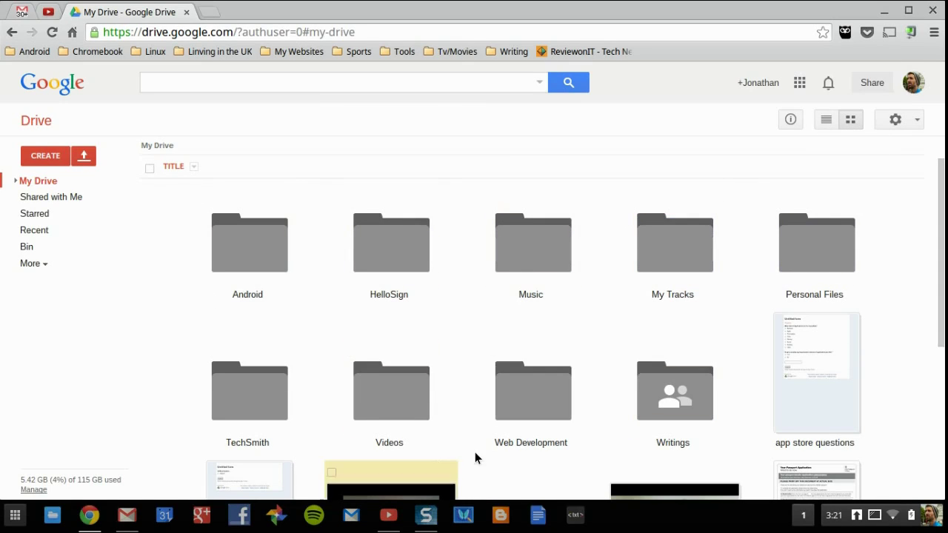
pyautogui.click(787, 120)
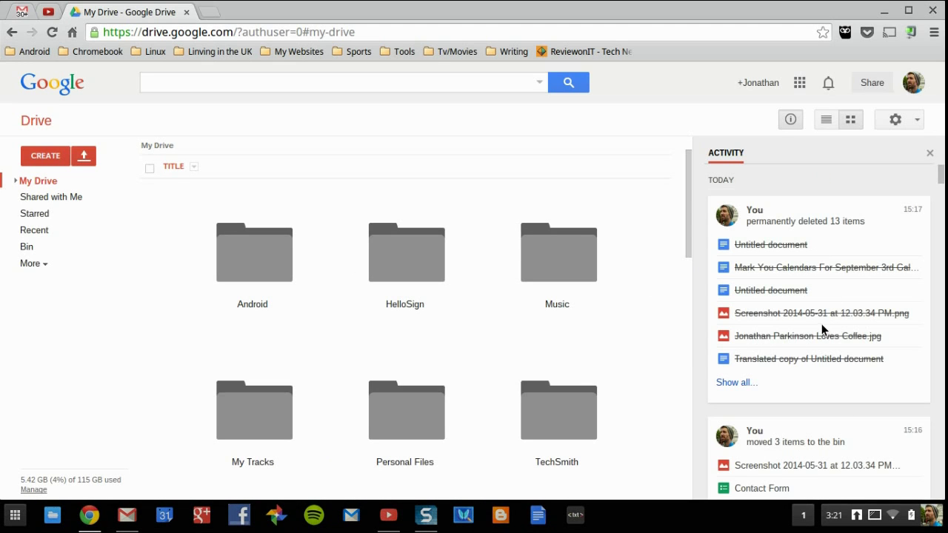
pyautogui.scroll(-3, 822, 324)
pyautogui.scroll(-10, 821, 323)
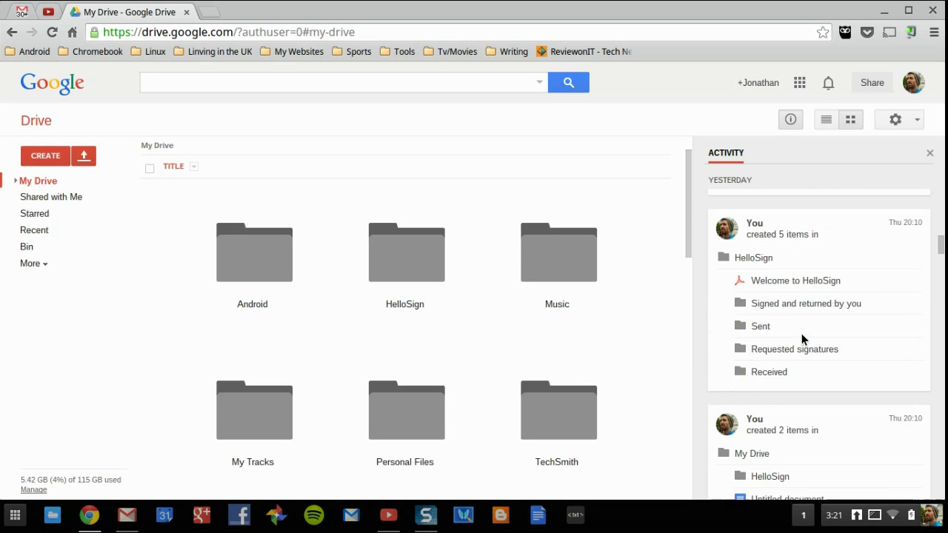
pyautogui.scroll(12, 805, 331)
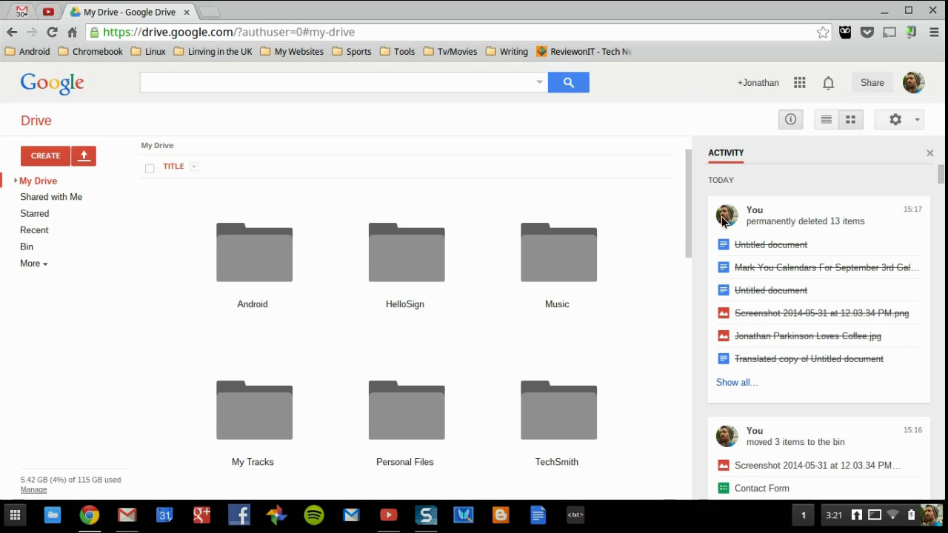
pyautogui.click(791, 120)
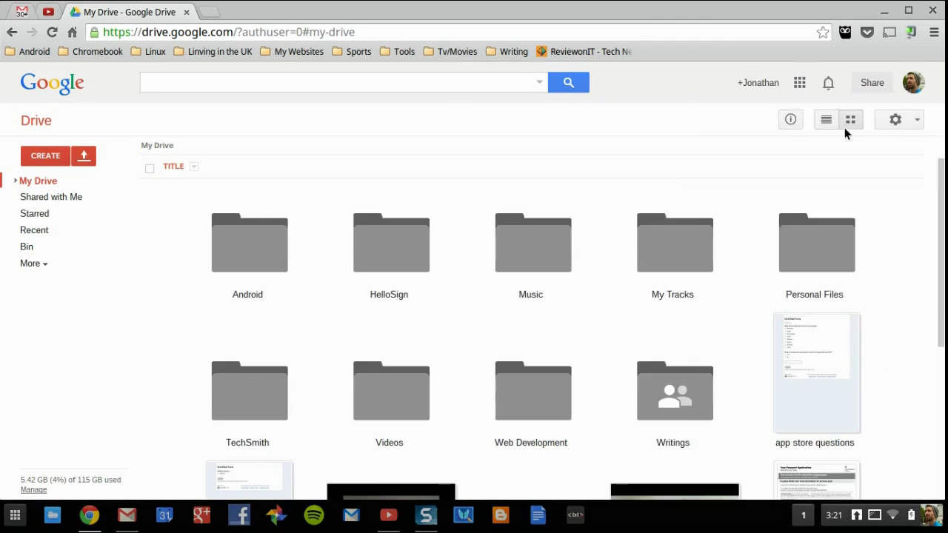
# Try Comfortable and Compact display density, then switch My Drive back to list view
pyautogui.click(918, 121)
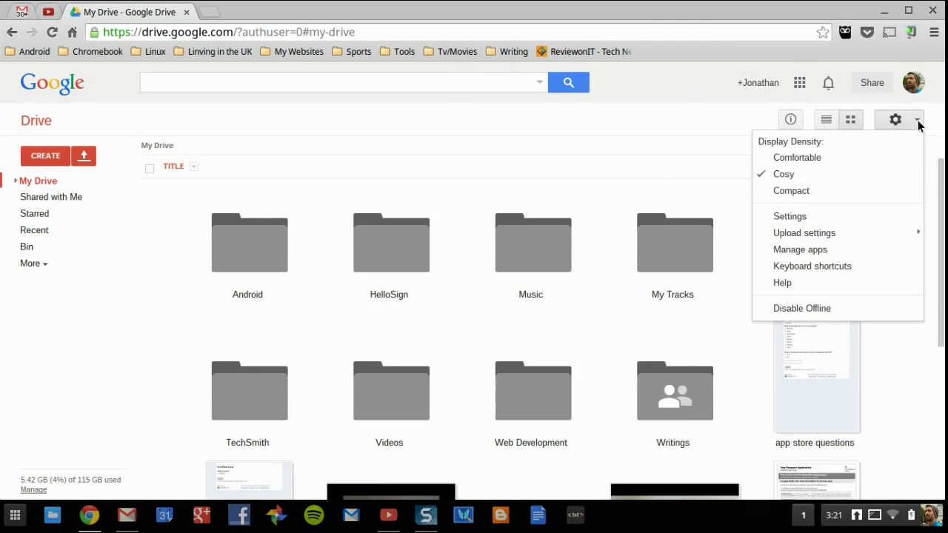
pyautogui.click(811, 157)
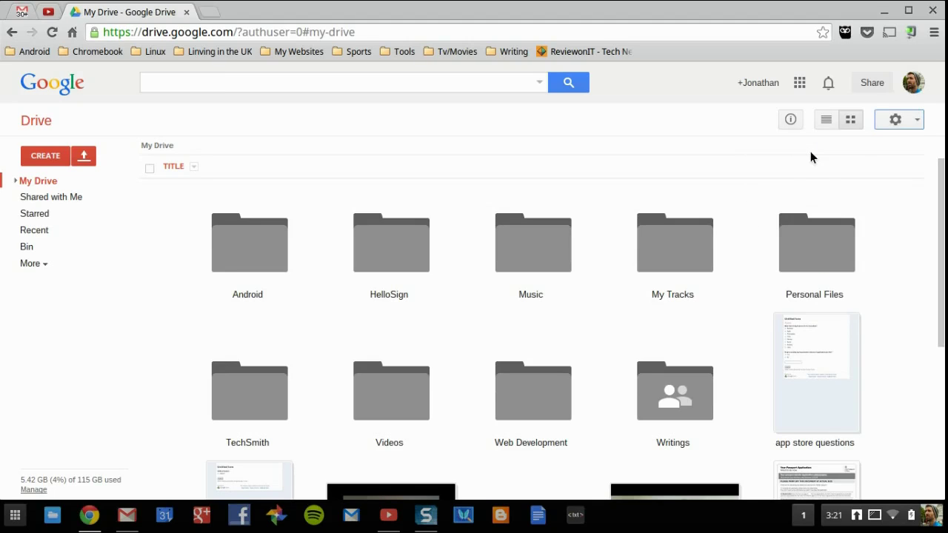
pyautogui.click(906, 122)
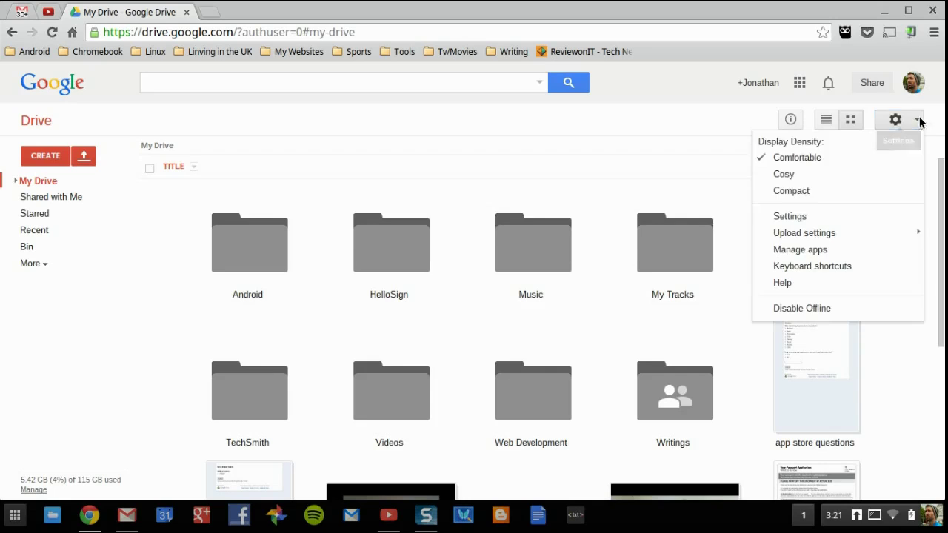
pyautogui.click(778, 195)
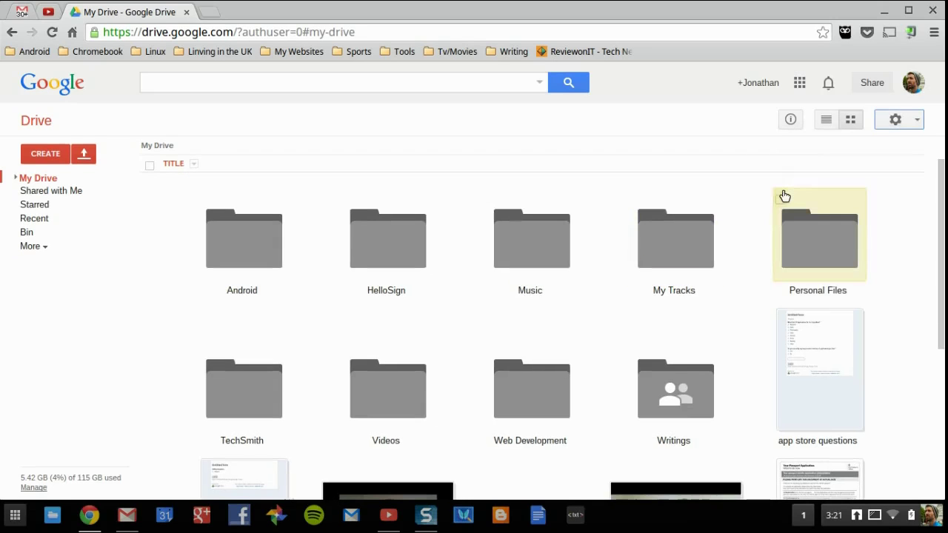
pyautogui.click(832, 117)
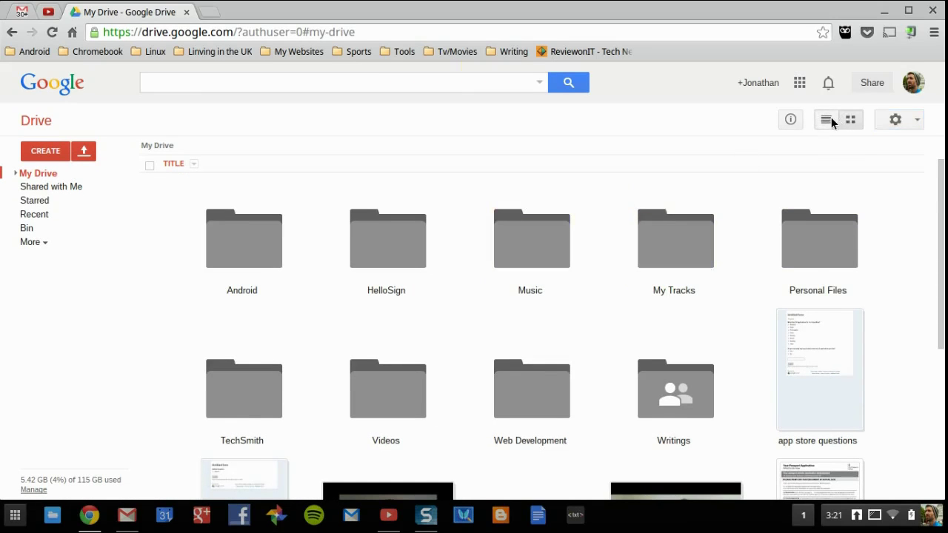
# Sort My Drive by last modified and settle on Comfortable display density
pyautogui.click(902, 120)
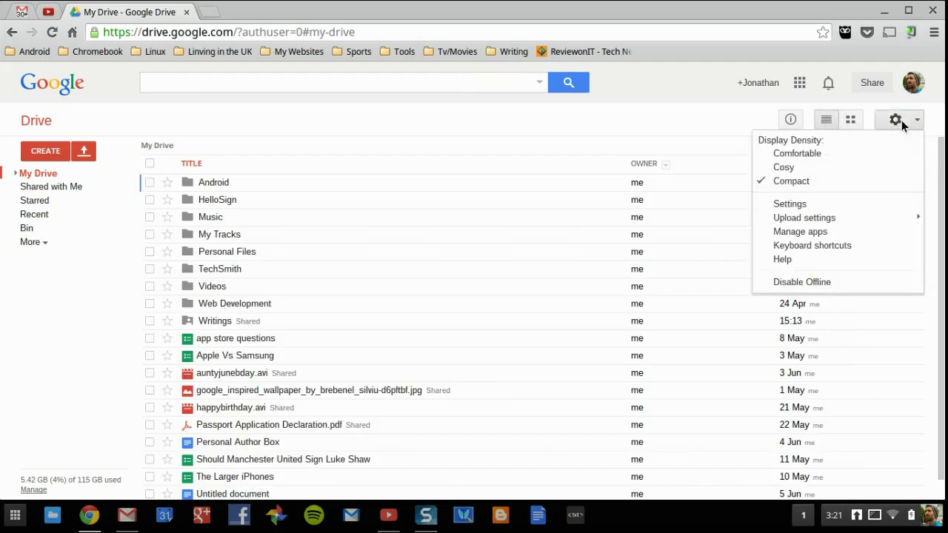
pyautogui.click(845, 169)
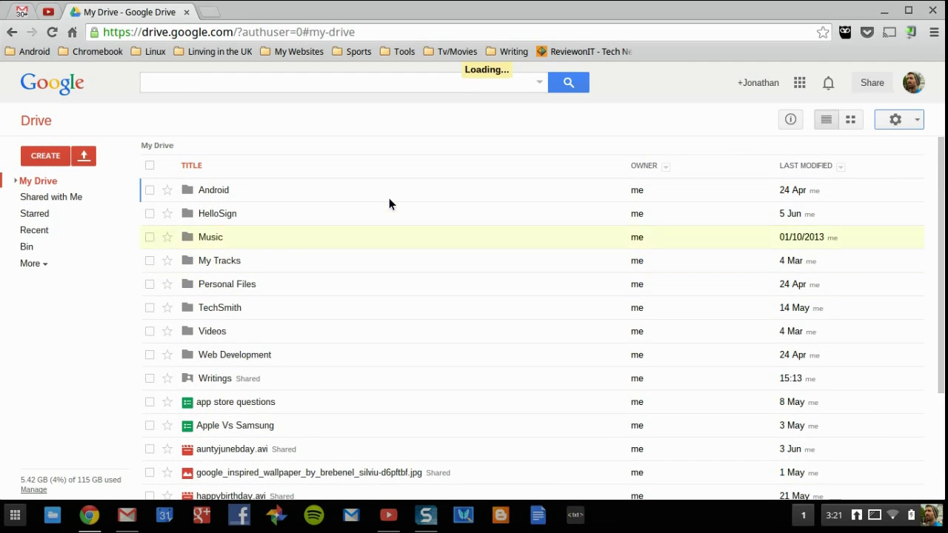
pyautogui.click(898, 120)
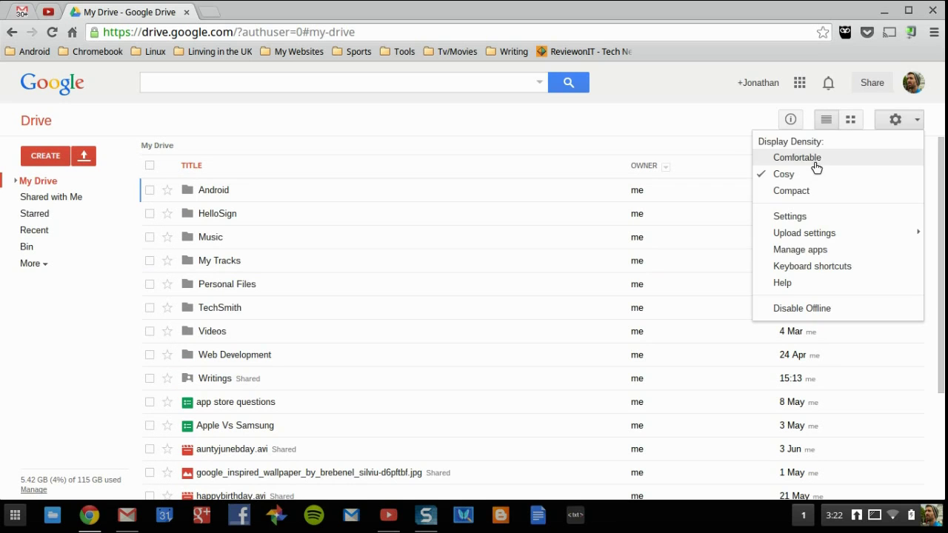
pyautogui.click(814, 158)
pyautogui.click(790, 165)
pyautogui.click(895, 120)
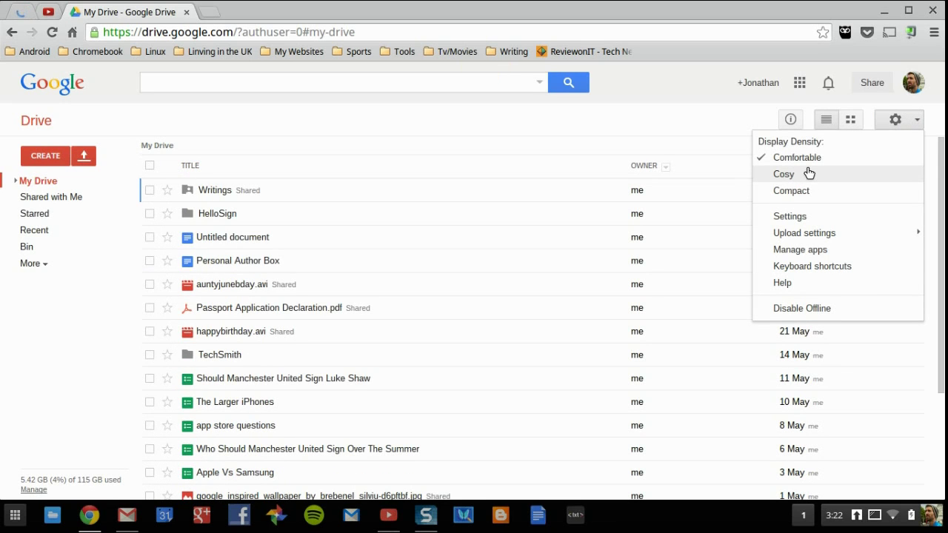
pyautogui.click(805, 191)
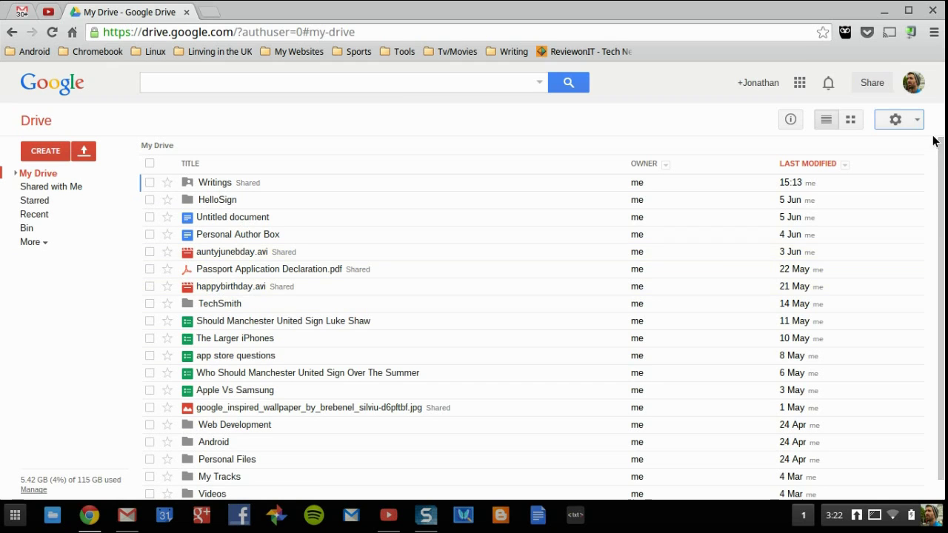
pyautogui.click(895, 120)
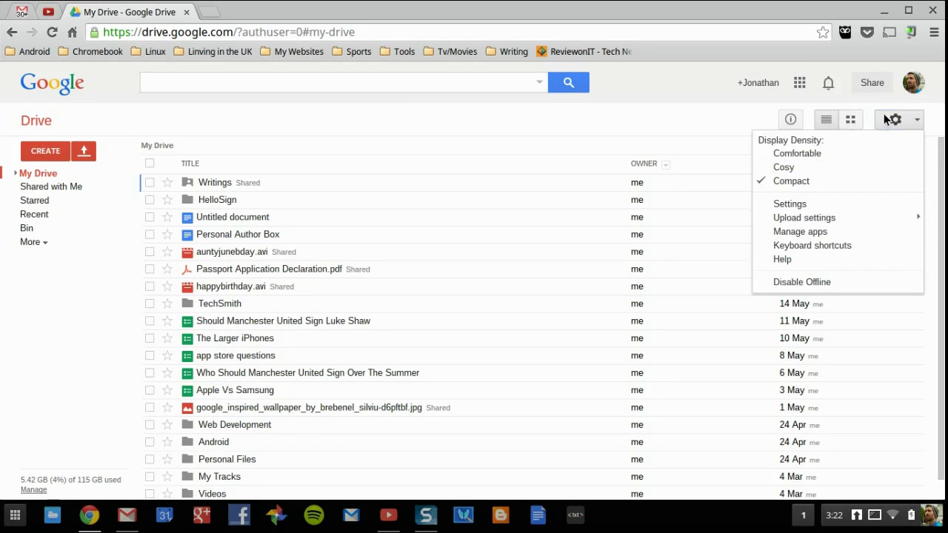
pyautogui.click(828, 154)
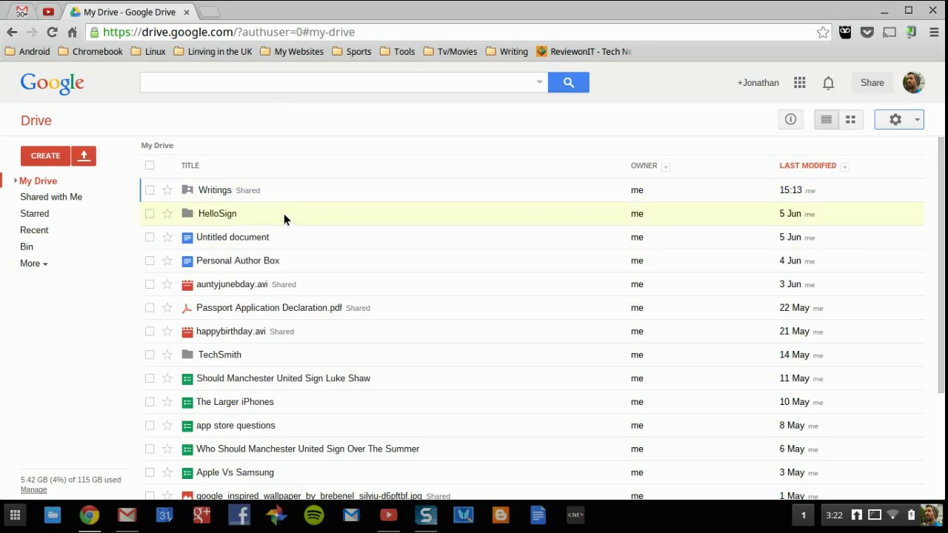
# Reload Drive and open Shared with Me, listing DMG Video Intro and Kicking around with a Chromebook
pyautogui.click(35, 123)
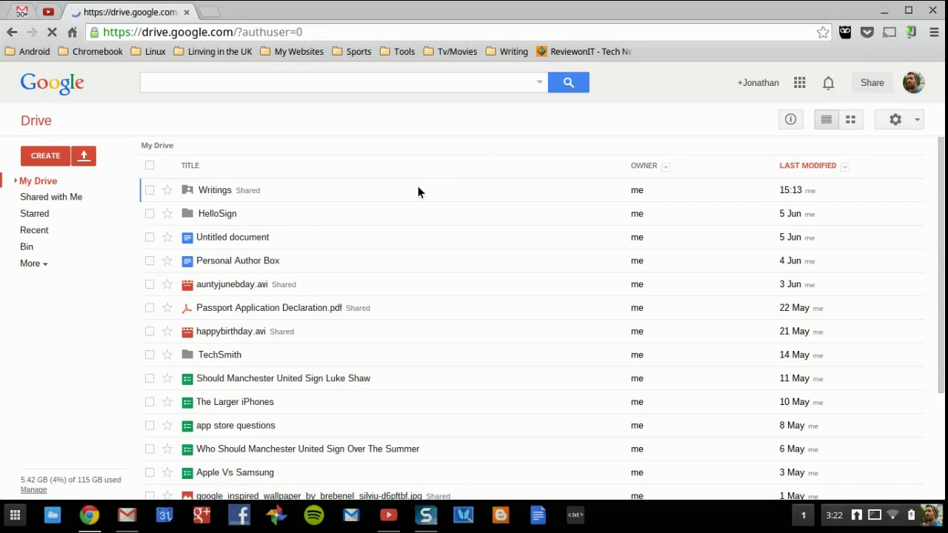
pyautogui.click(60, 199)
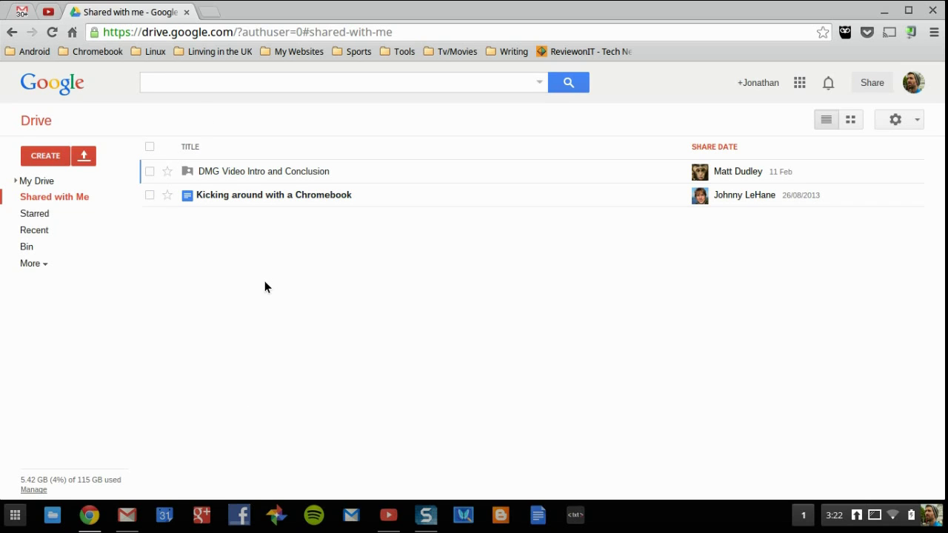
# Return to My Drive, select the HelloSign folder, and open its Sharing settings
pyautogui.click(46, 182)
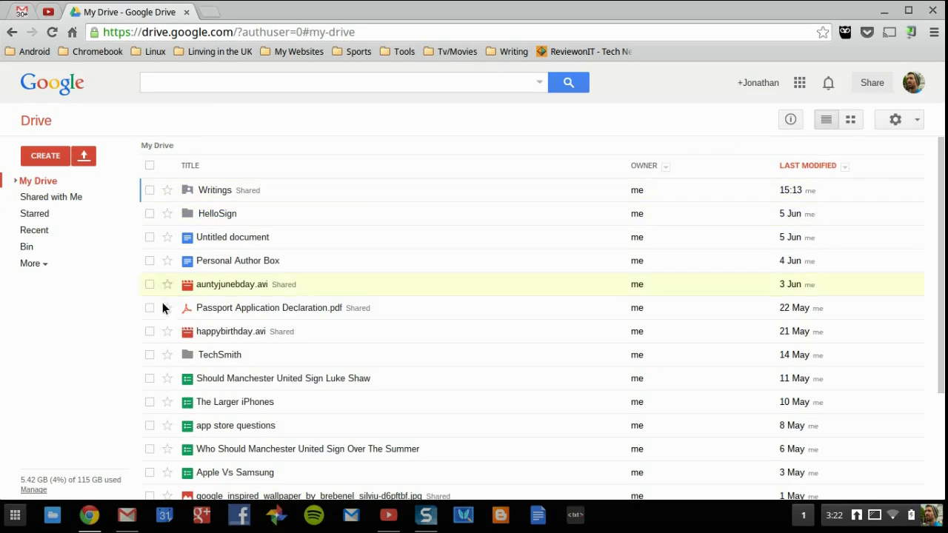
pyautogui.click(149, 214)
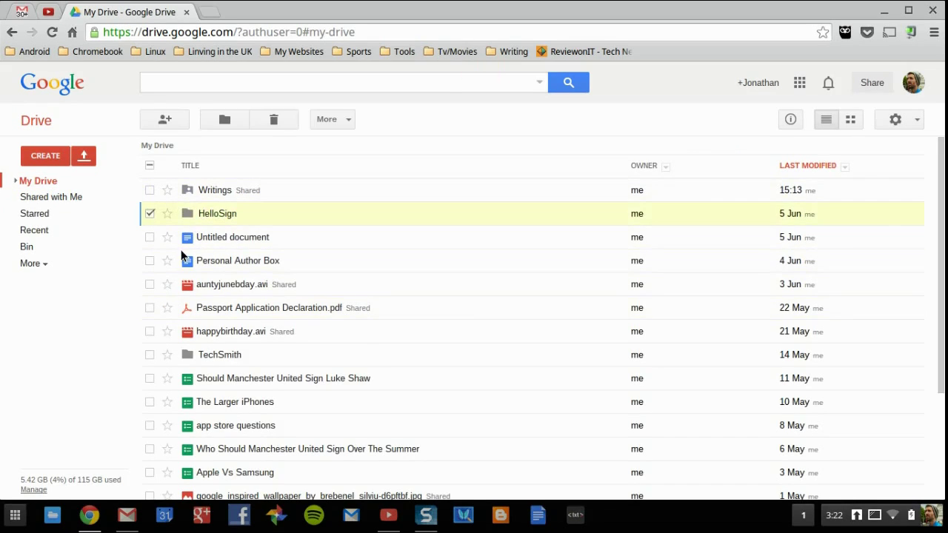
pyautogui.click(346, 123)
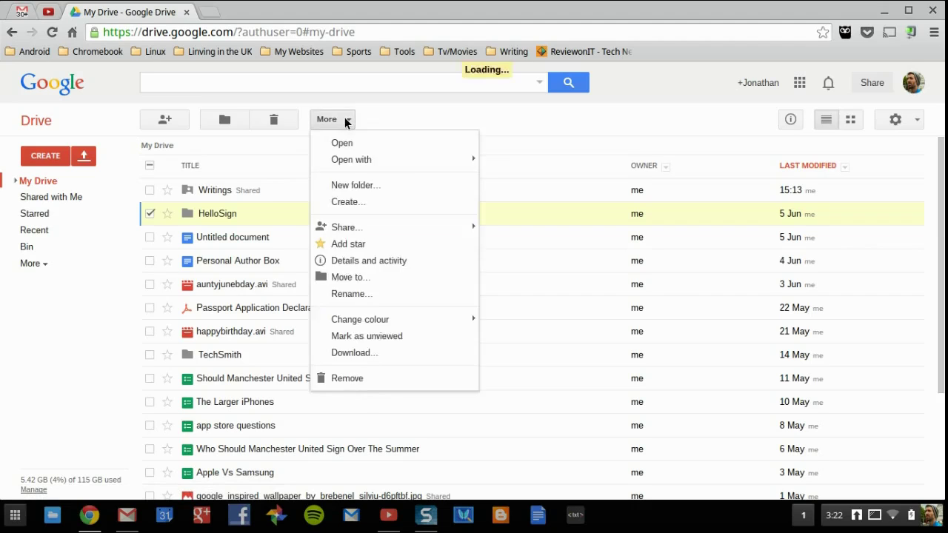
pyautogui.click(346, 122)
pyautogui.click(163, 122)
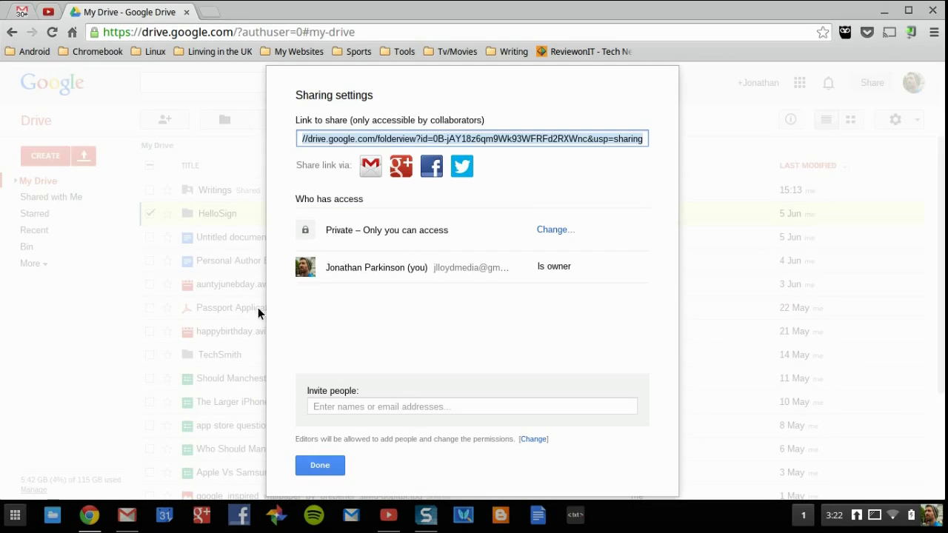
# Compare the visibility options, then set HelloSign to Anyone with the link, Can view
pyautogui.click(549, 230)
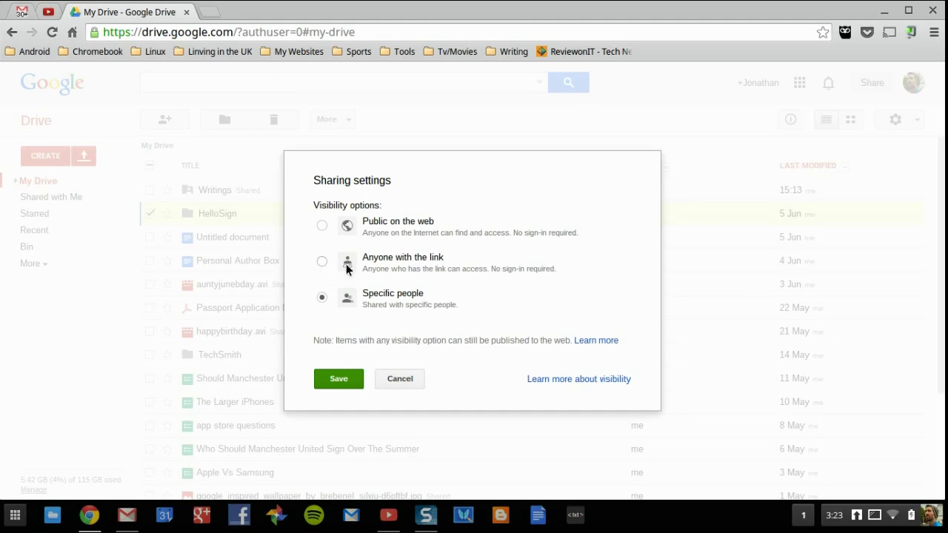
pyautogui.click(322, 263)
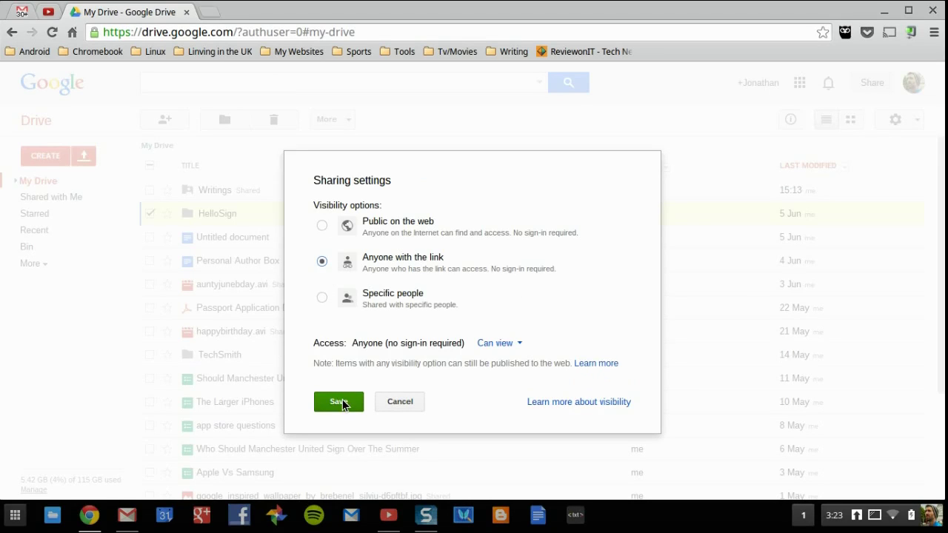
pyautogui.click(510, 345)
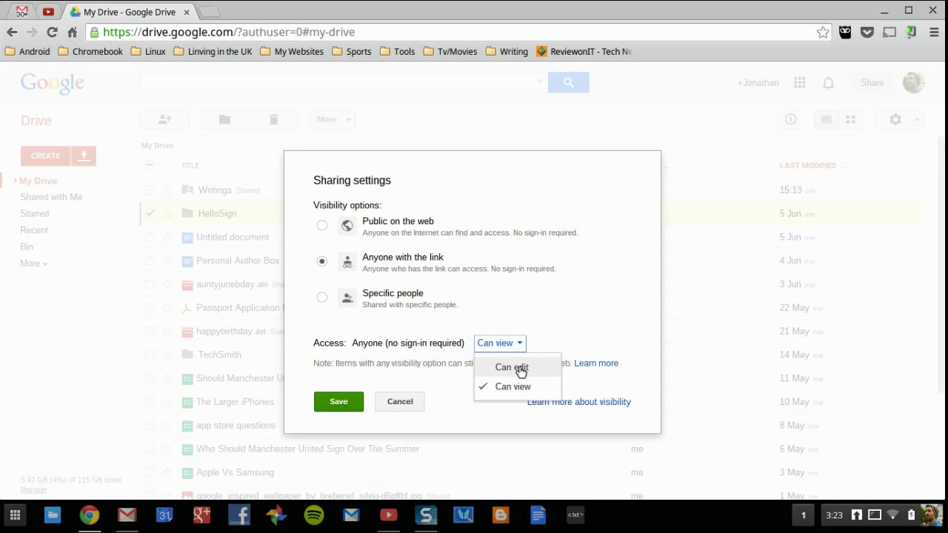
pyautogui.click(498, 296)
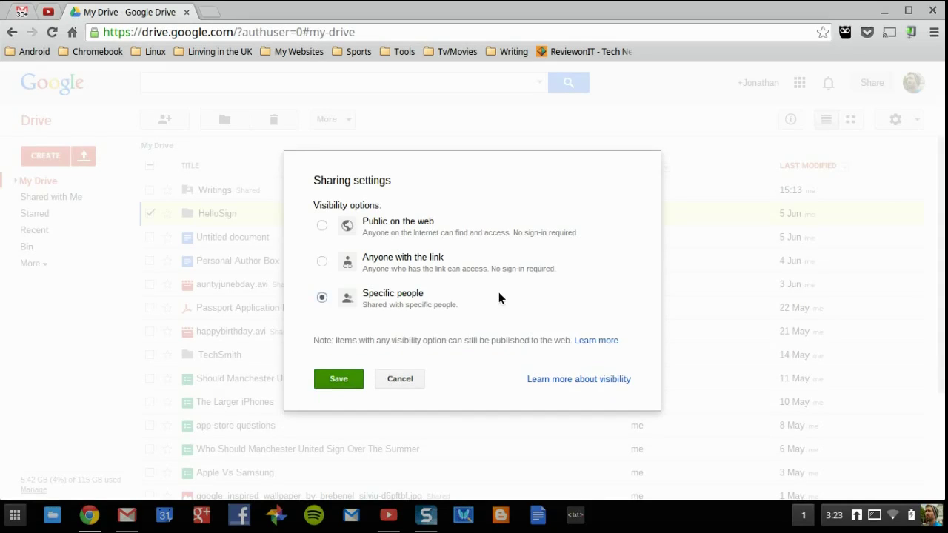
pyautogui.click(323, 226)
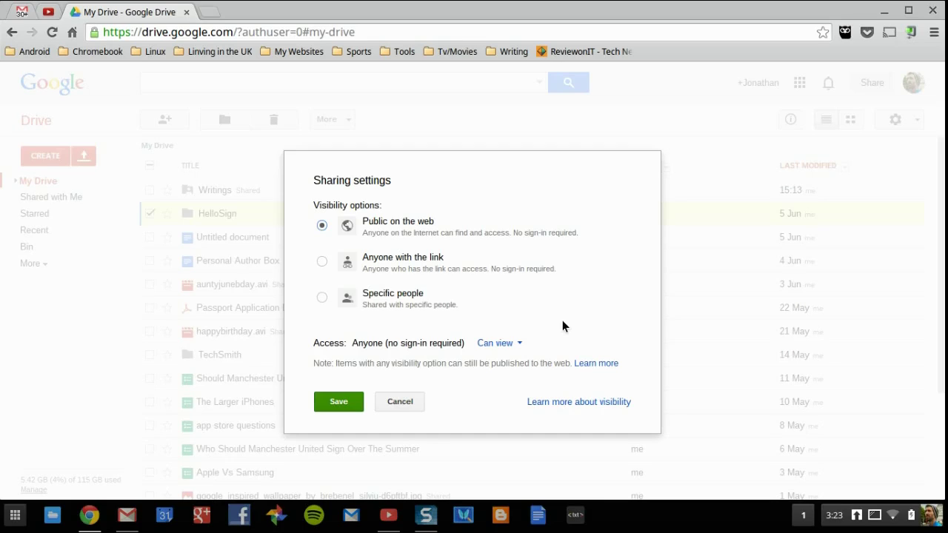
pyautogui.click(320, 259)
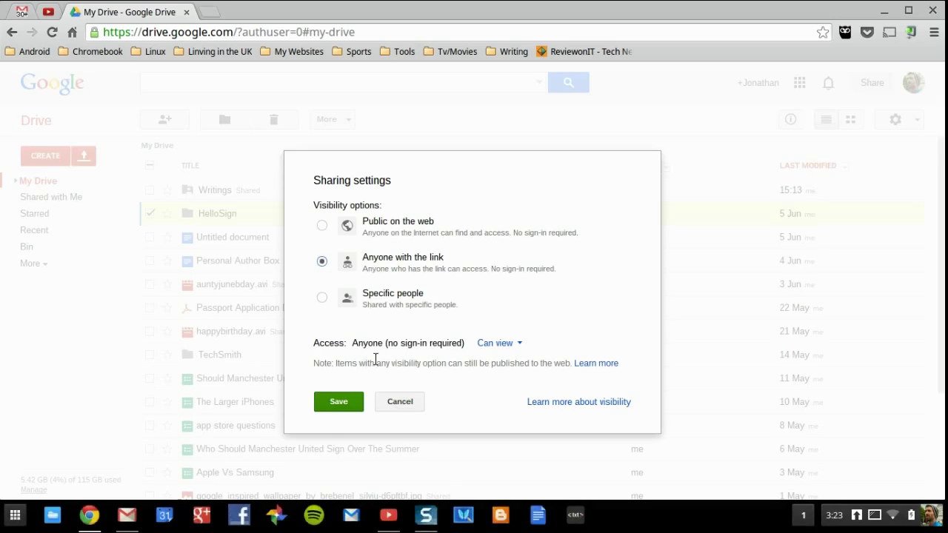
# Save the Anyone-with-the-link setting and view the copy options for the share link
pyautogui.click(347, 401)
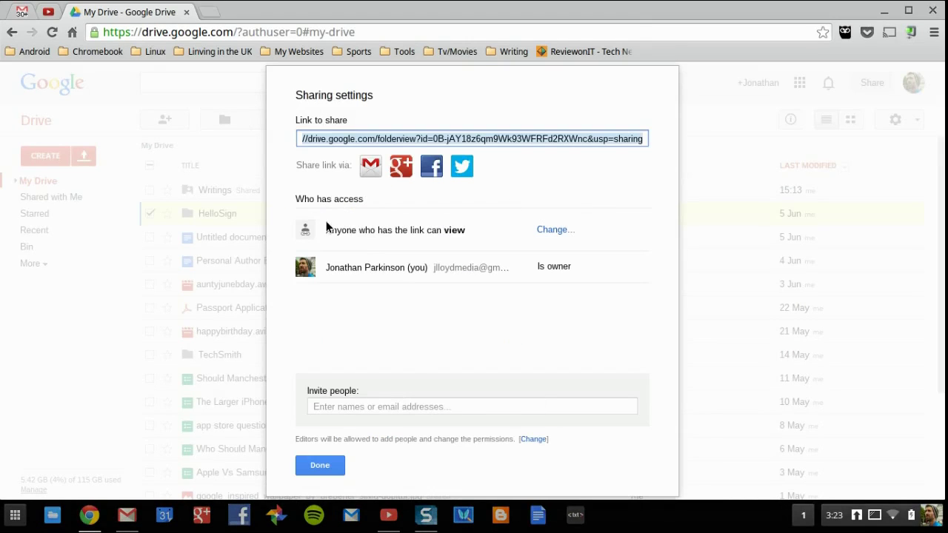
pyautogui.rightClick(328, 137)
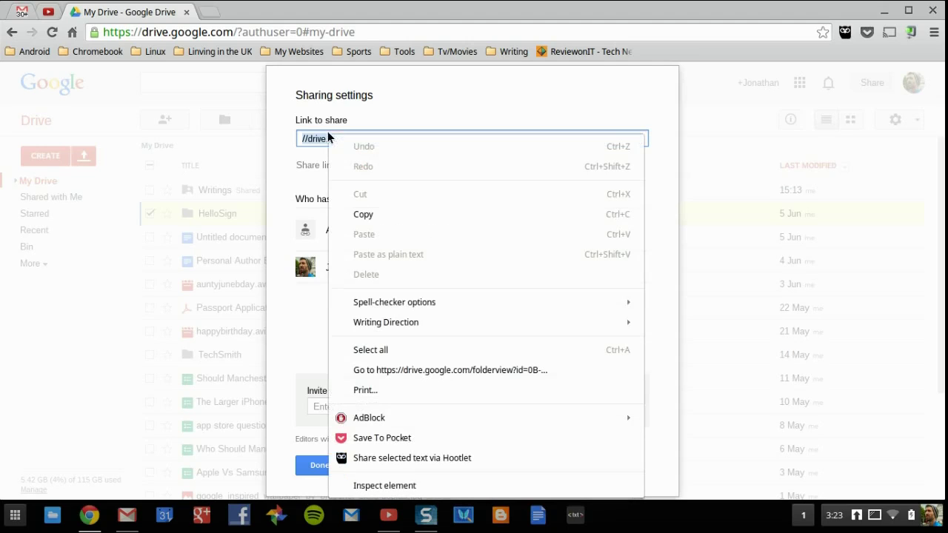
pyautogui.click(280, 143)
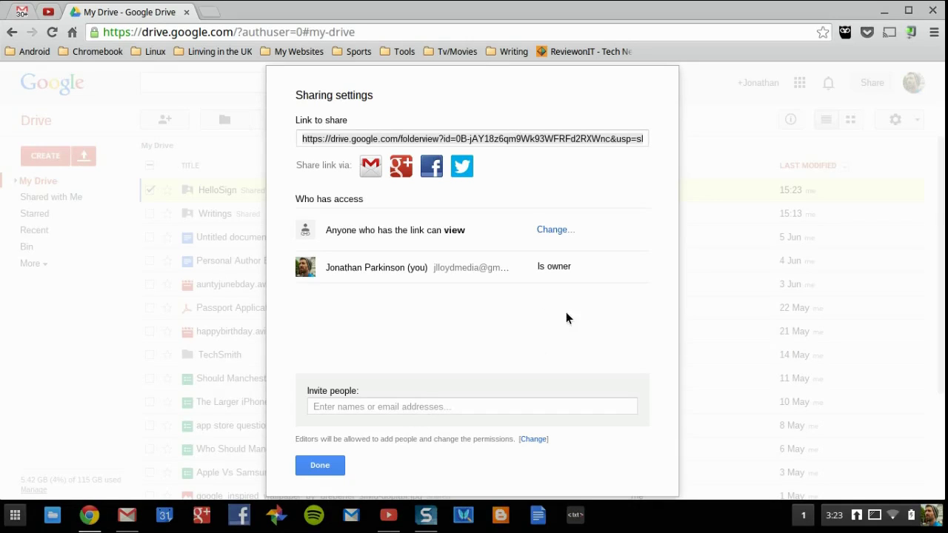
# Try the Invite people box and select the share link, then cancel the invitation
pyautogui.click(412, 406)
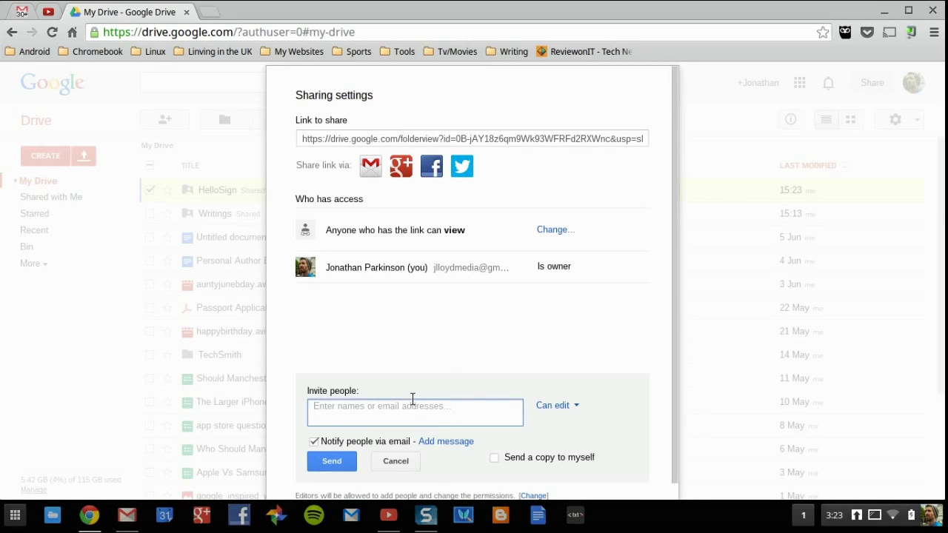
pyautogui.scroll(-1, 474, 393)
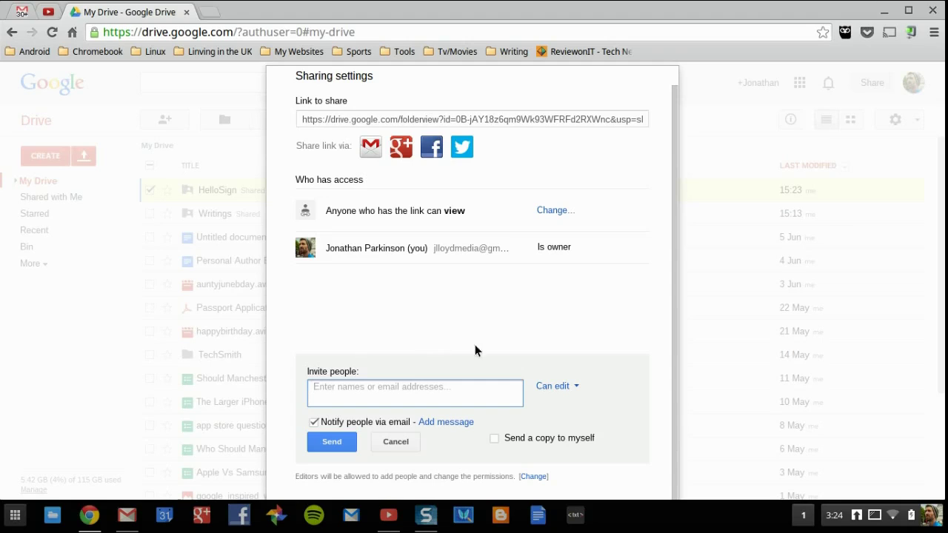
pyautogui.click(433, 297)
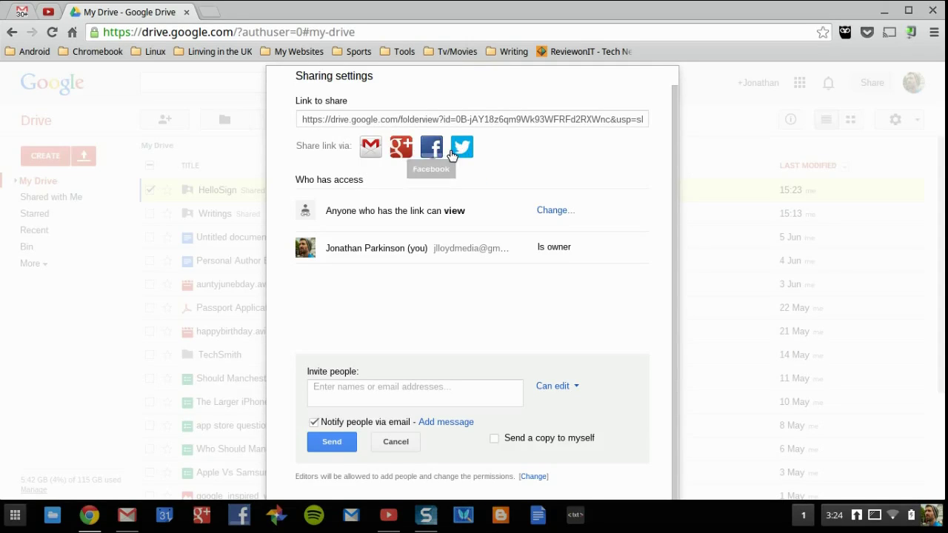
pyautogui.click(484, 118)
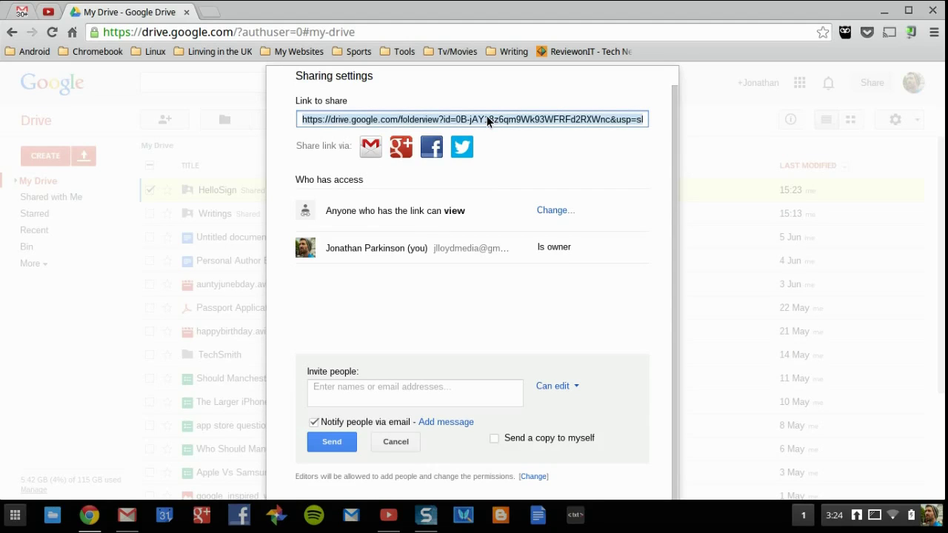
pyautogui.scroll(1, 487, 116)
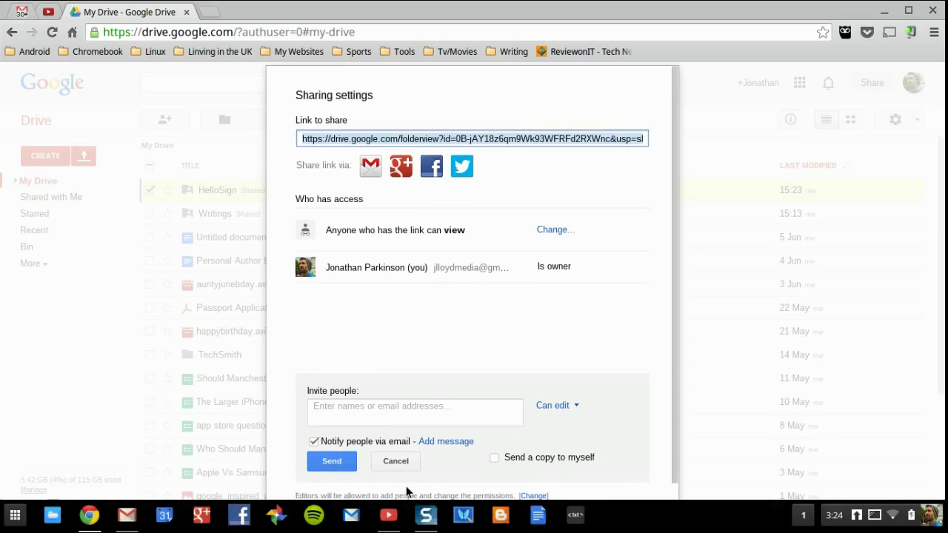
pyautogui.click(388, 460)
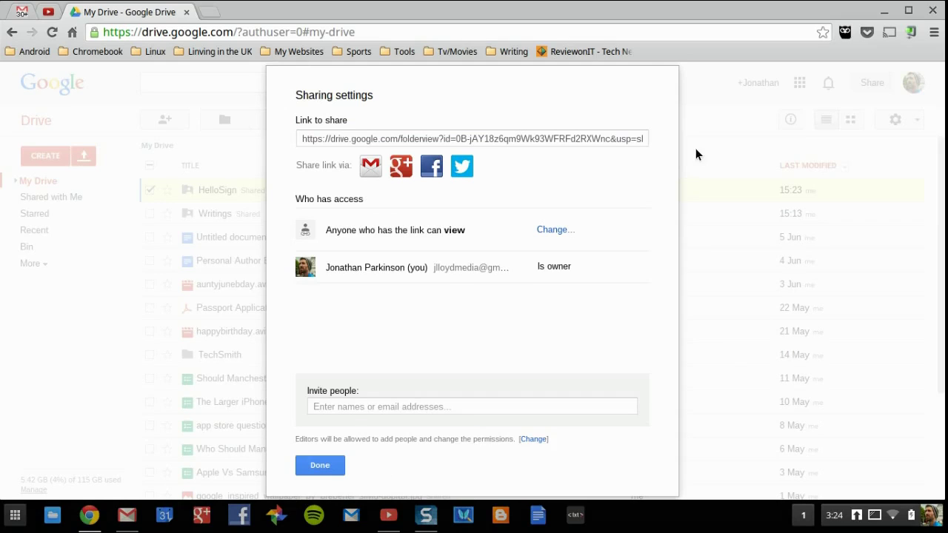
# Close sharing settings, reselect HelloSign, and open the Bin holding one screen-recording .json file
pyautogui.click(327, 470)
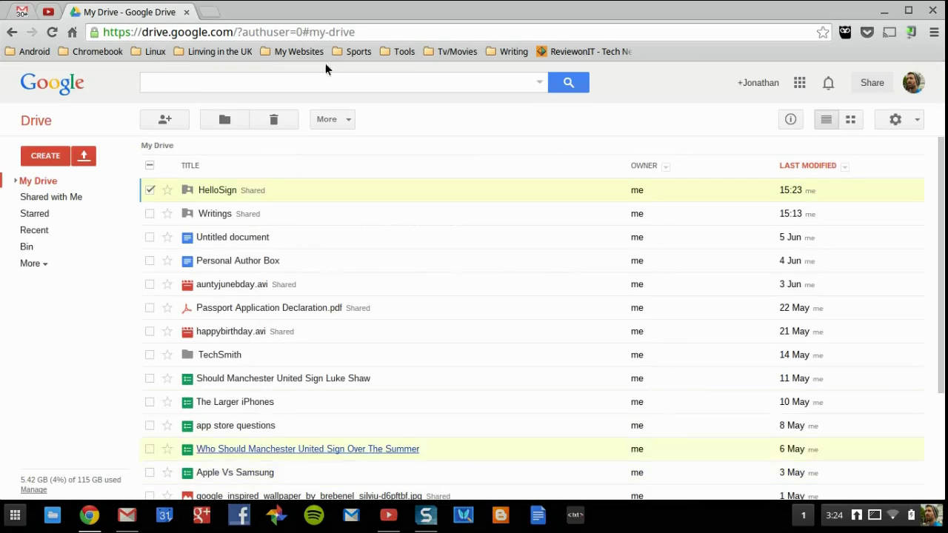
pyautogui.click(147, 192)
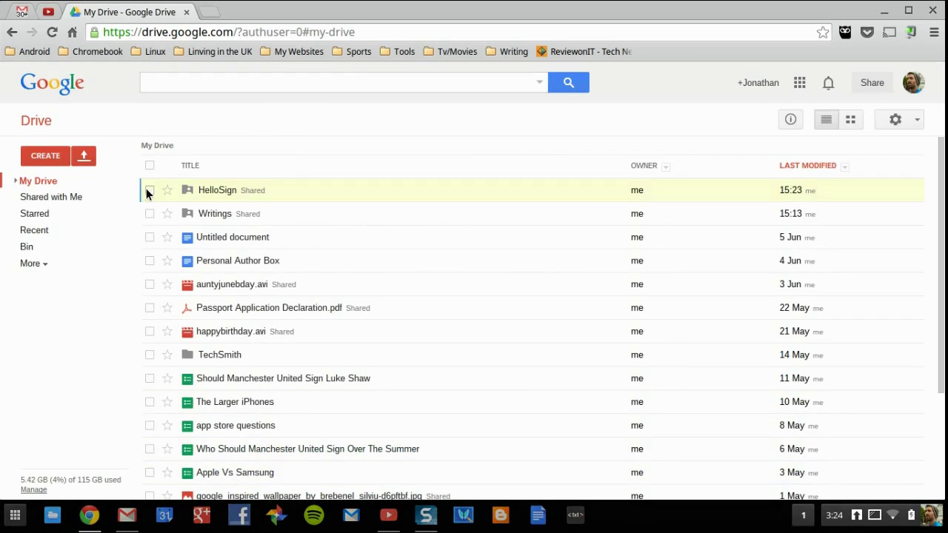
pyautogui.click(150, 191)
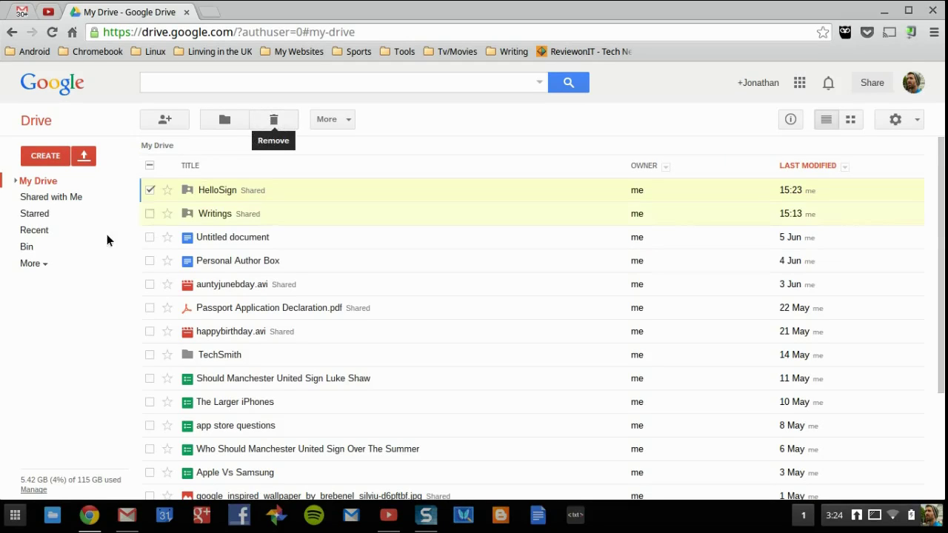
pyautogui.click(27, 249)
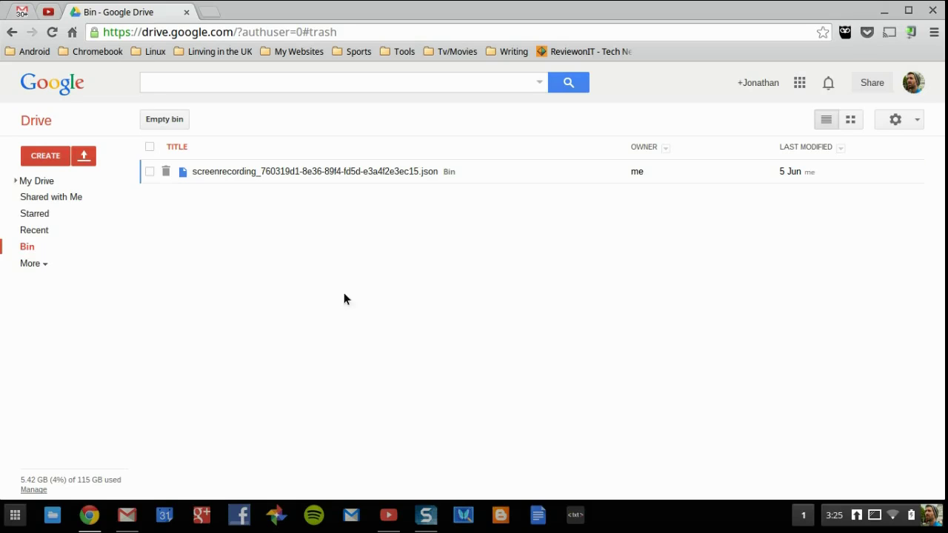
pyautogui.click(176, 119)
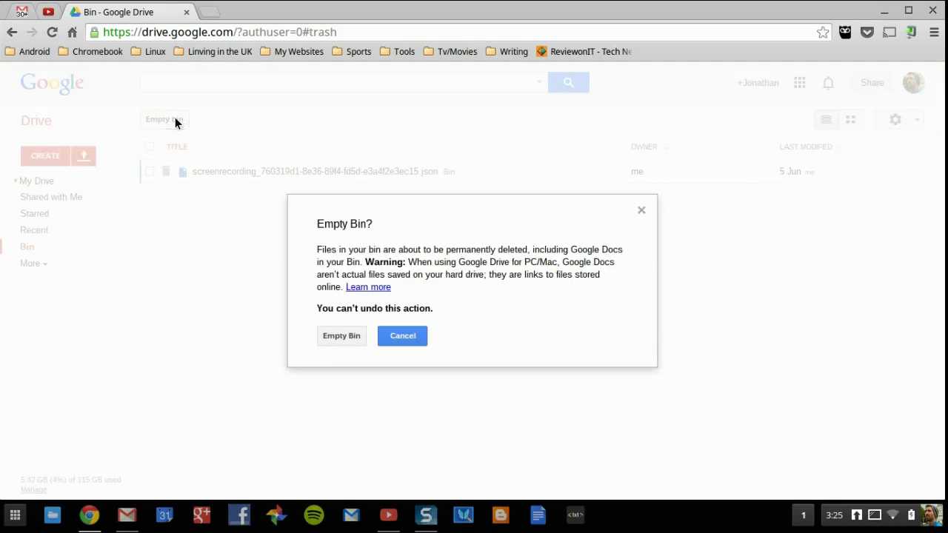
pyautogui.click(415, 342)
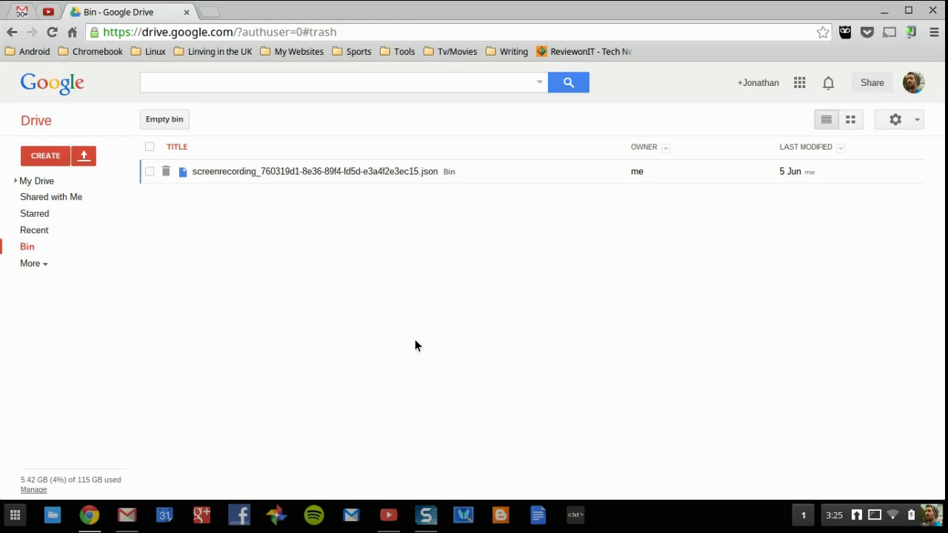
pyautogui.click(32, 214)
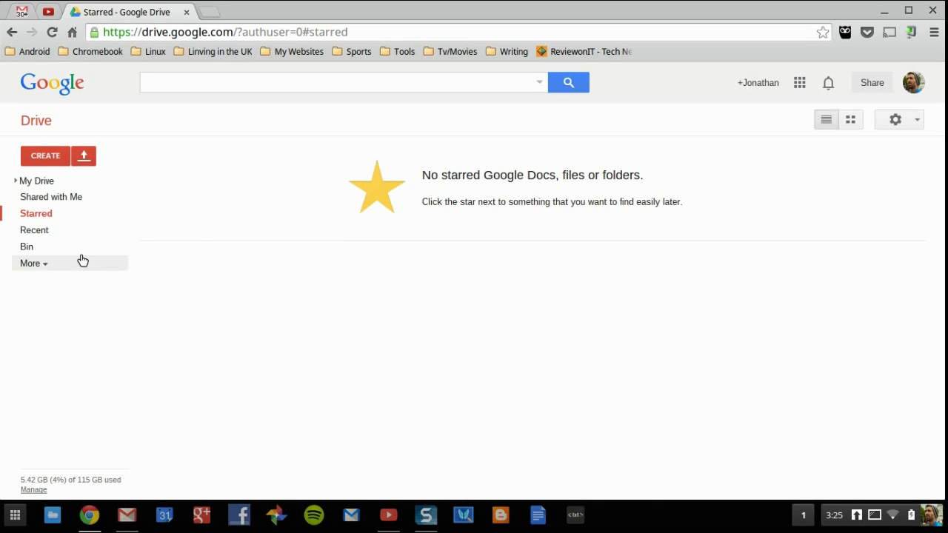
# Open the Recent view and expand More to reveal Offline and All Items
pyautogui.click(39, 232)
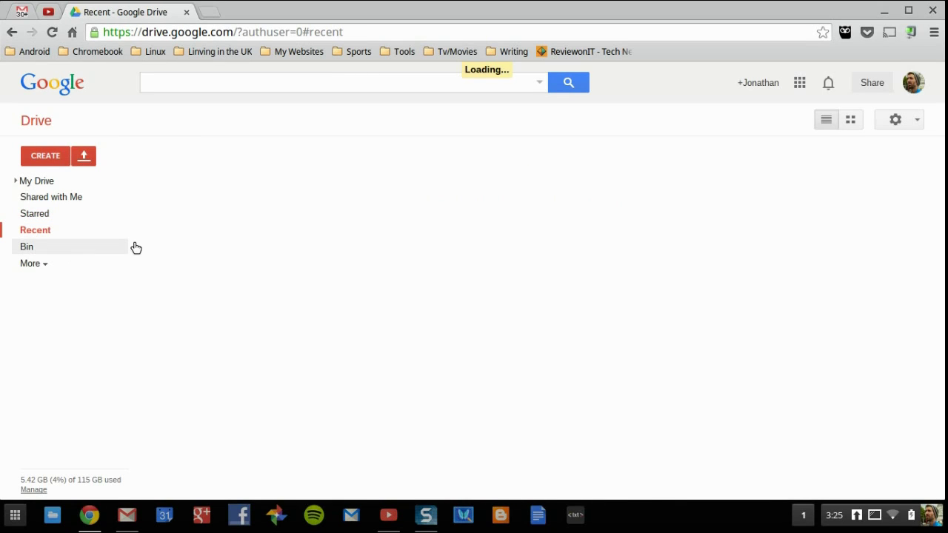
pyautogui.scroll(-5, 444, 259)
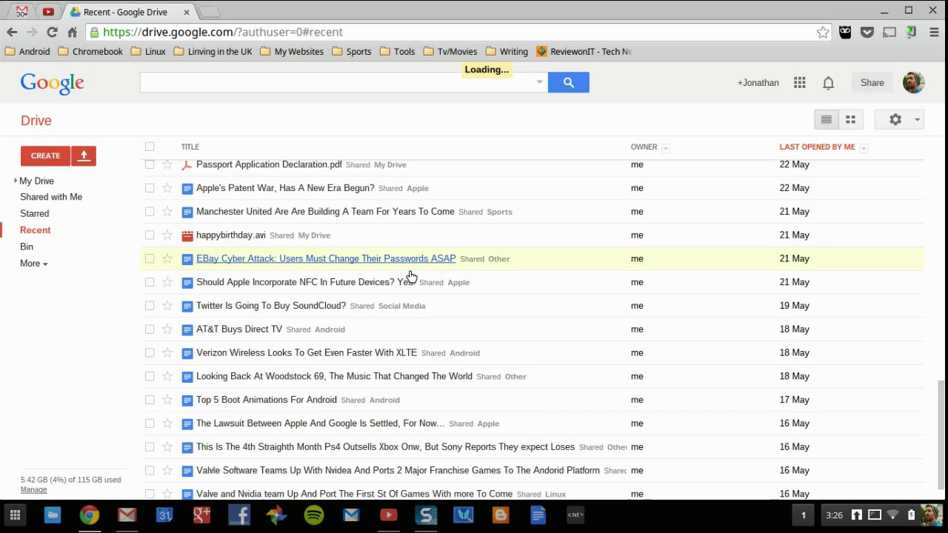
pyautogui.click(30, 264)
# Scroll through the Offline list of documents available offline
pyautogui.click(33, 286)
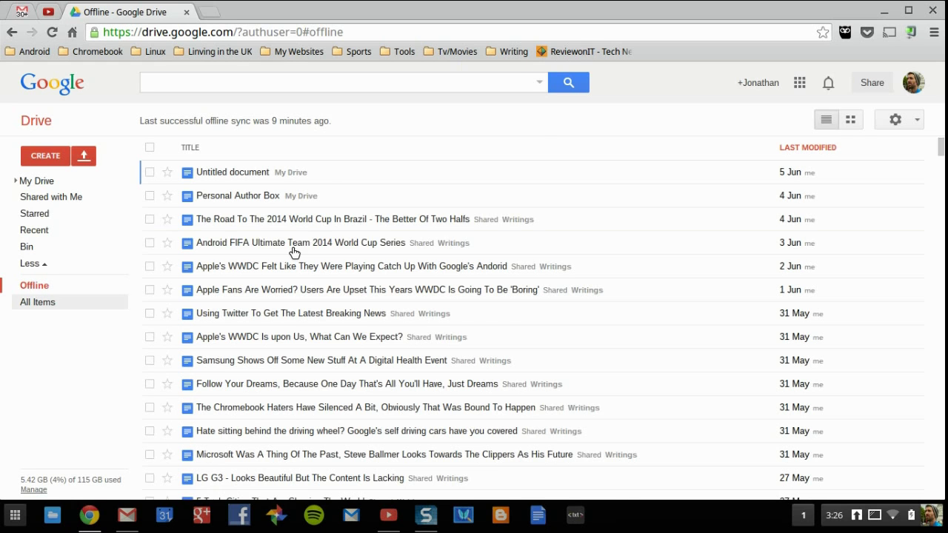
pyautogui.scroll(-15, 345, 289)
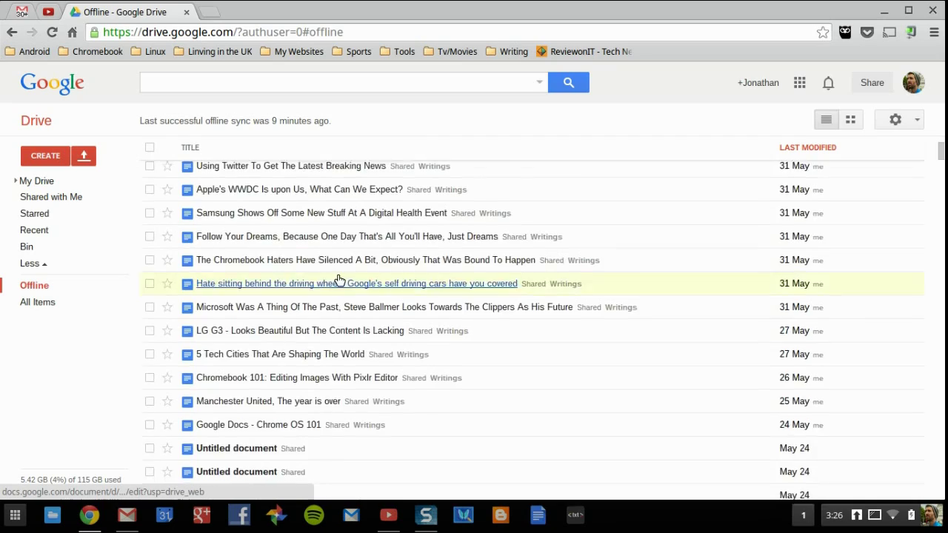
pyautogui.scroll(-10, 340, 283)
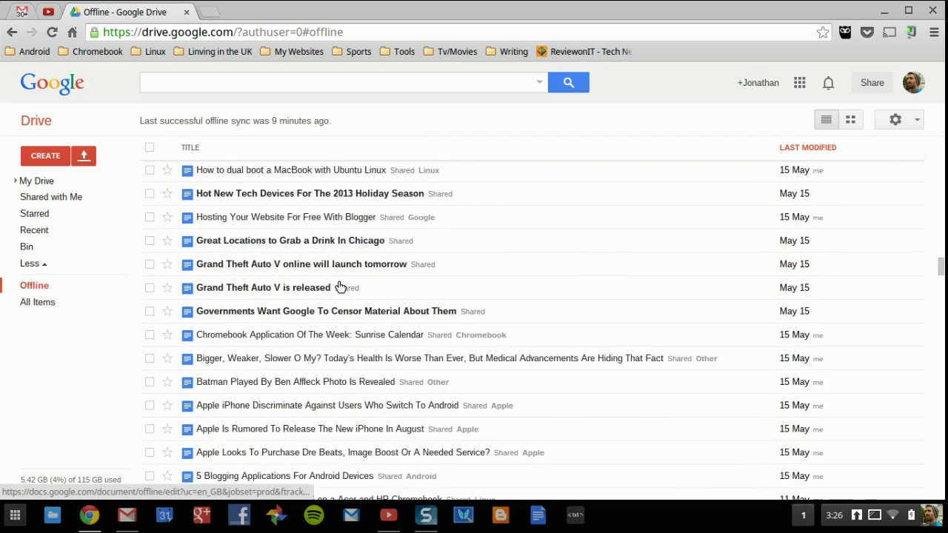
pyautogui.scroll(20, 341, 285)
pyautogui.scroll(10, 340, 286)
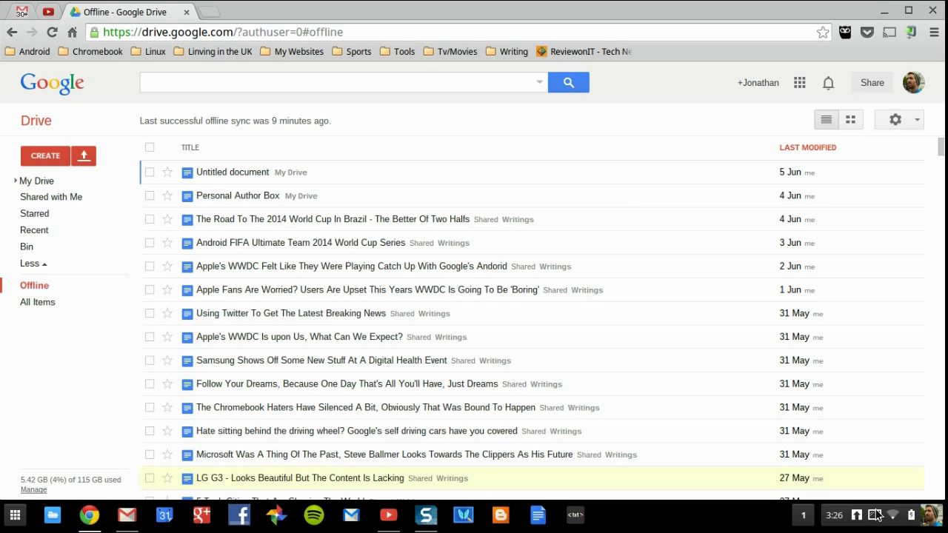
# Scroll through All Items, led by HelloSign, Writings and show_box.apk
pyautogui.click(37, 303)
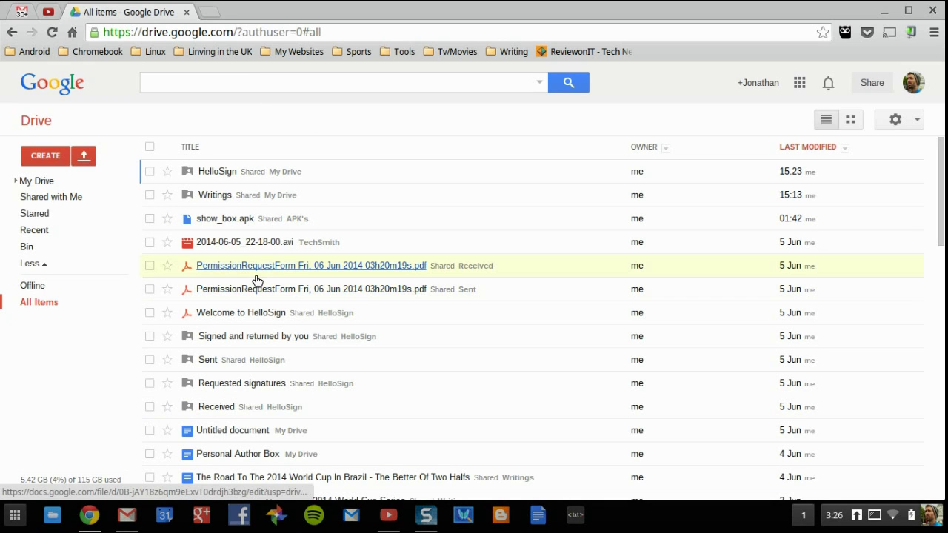
pyautogui.scroll(-4, 256, 279)
pyautogui.scroll(-6, 256, 274)
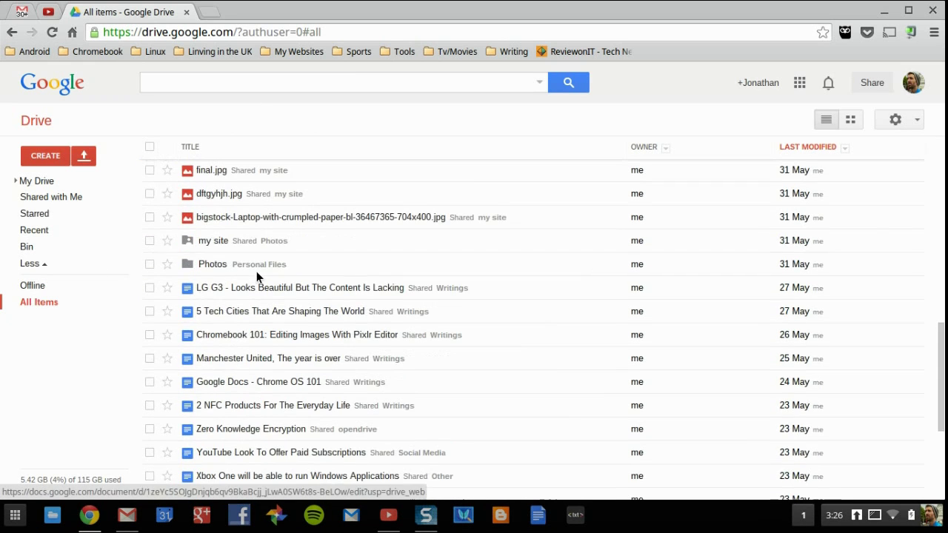
pyautogui.scroll(10, 256, 271)
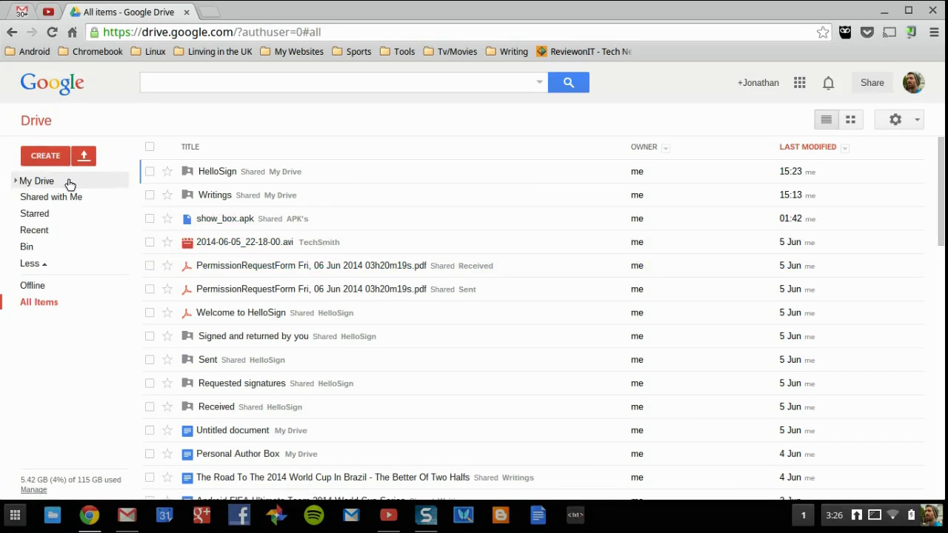
# Preview the CREATE menu's options, close it, and open the Chrome OS app launcher
pyautogui.click(43, 156)
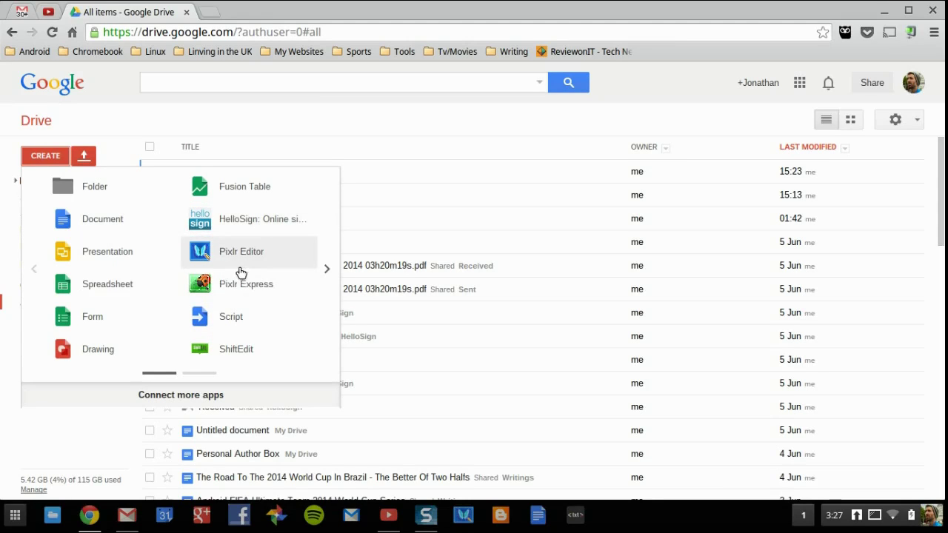
pyautogui.click(374, 126)
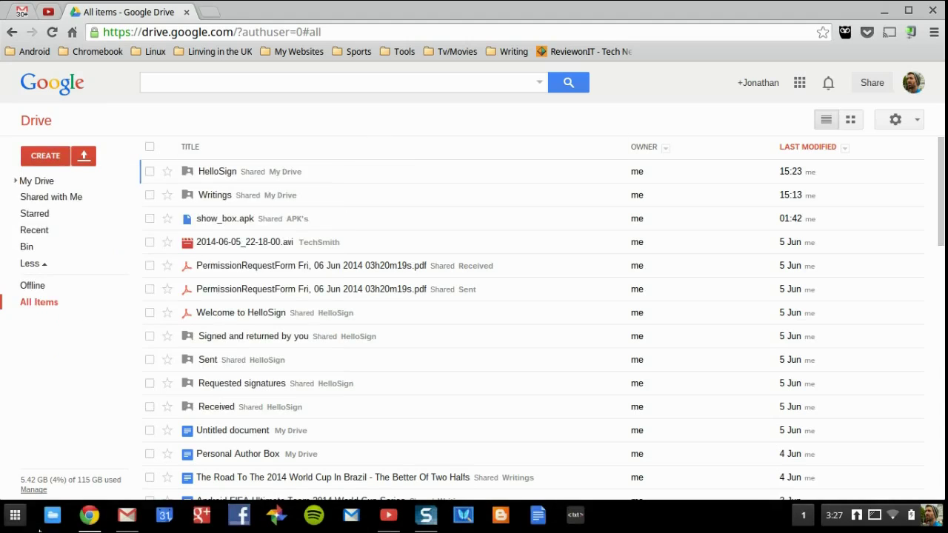
pyautogui.click(16, 516)
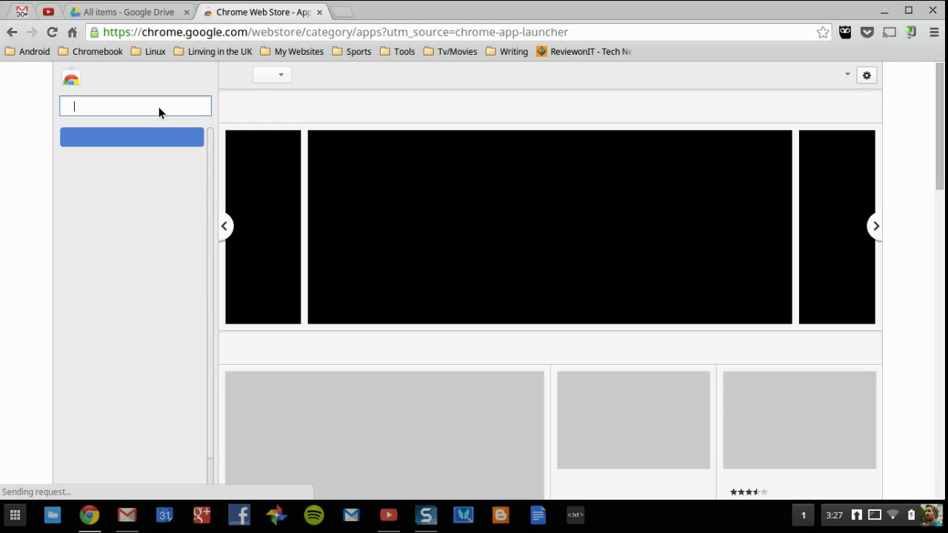
# Scroll the Web Store, then view the Offline Apps and Google Drive apps collections
pyautogui.scroll(-10, 359, 289)
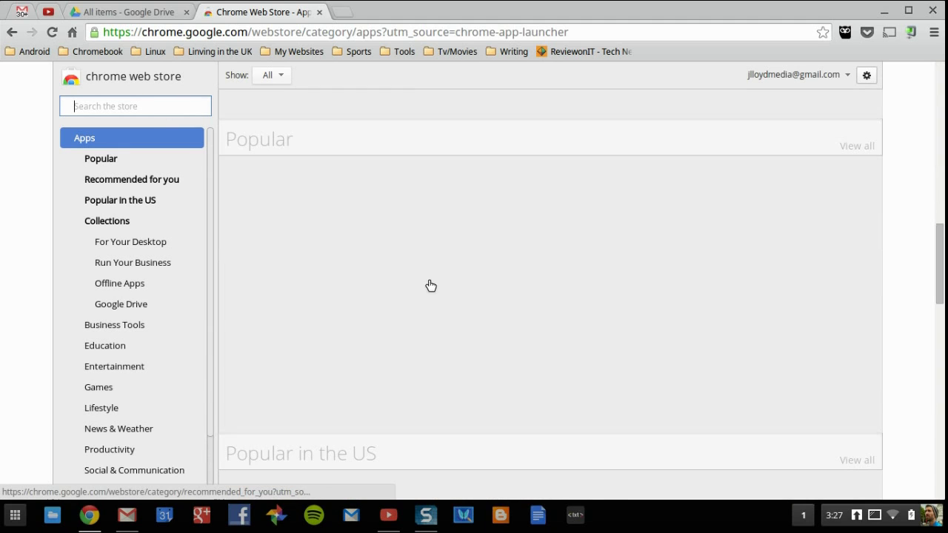
pyautogui.scroll(-5, 843, 230)
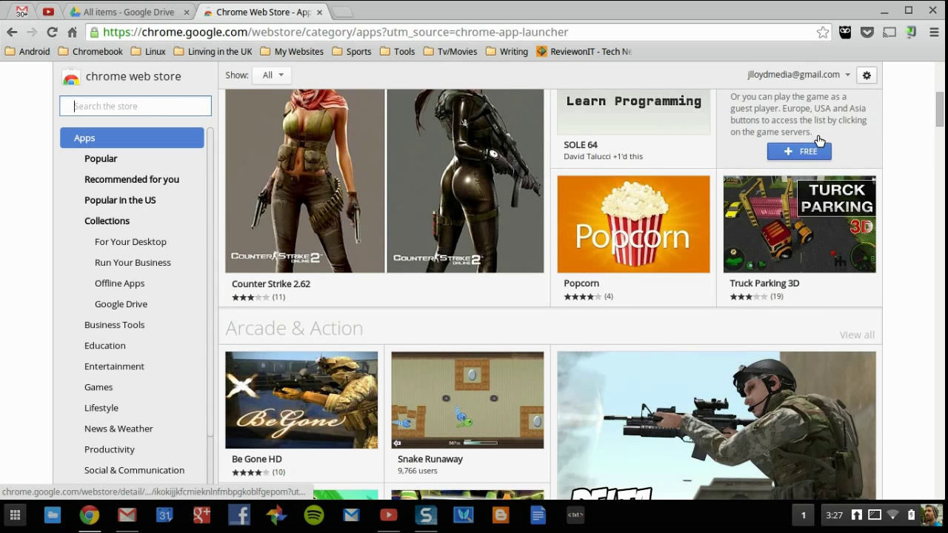
pyautogui.scroll(4, 838, 144)
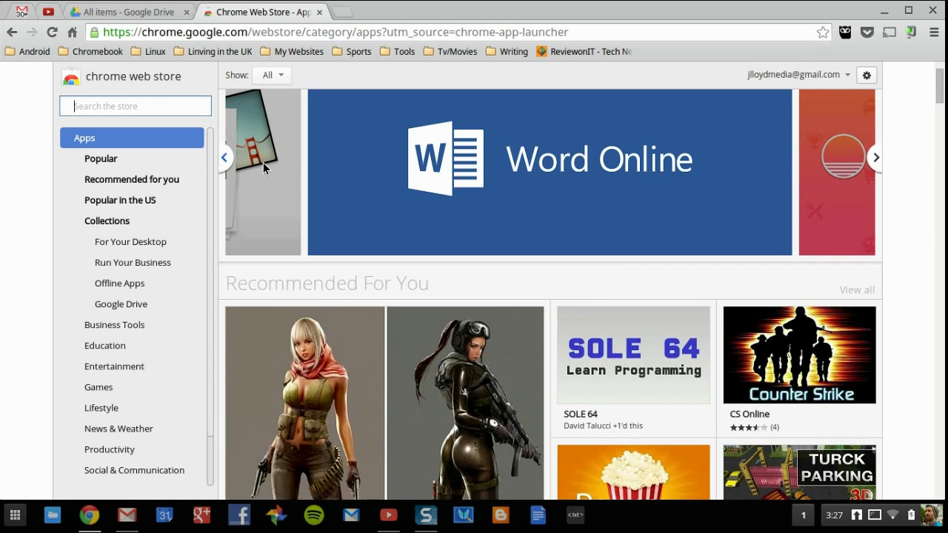
pyautogui.moveTo(558, 238)
pyautogui.click(125, 283)
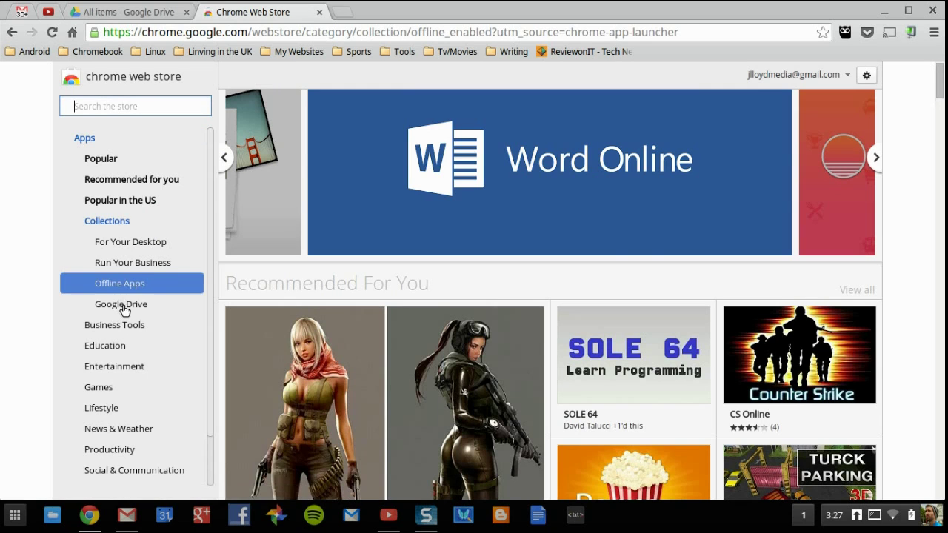
pyautogui.click(123, 305)
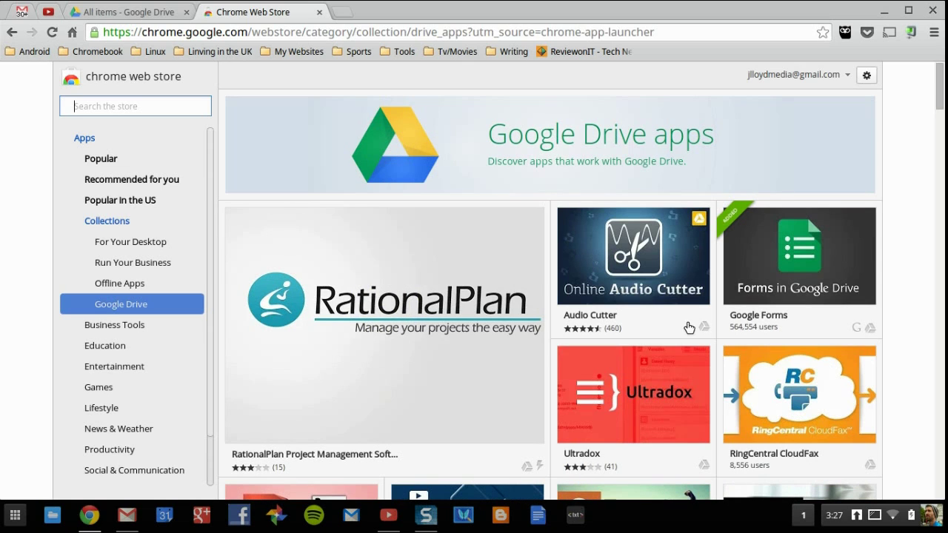
pyautogui.moveTo(703, 327)
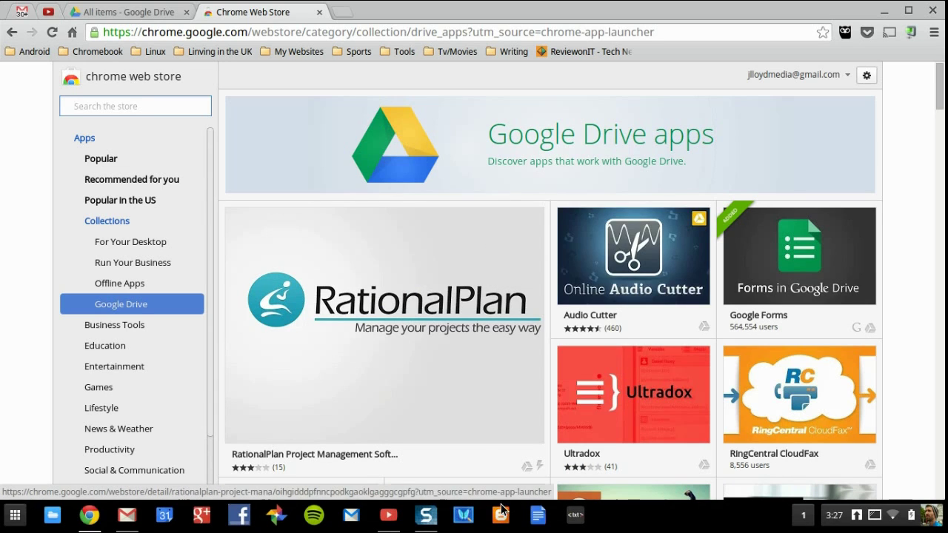
# Return to Drive's All items tab, briefly view CREATE, then show the Files... and Folder... upload options
pyautogui.click(108, 11)
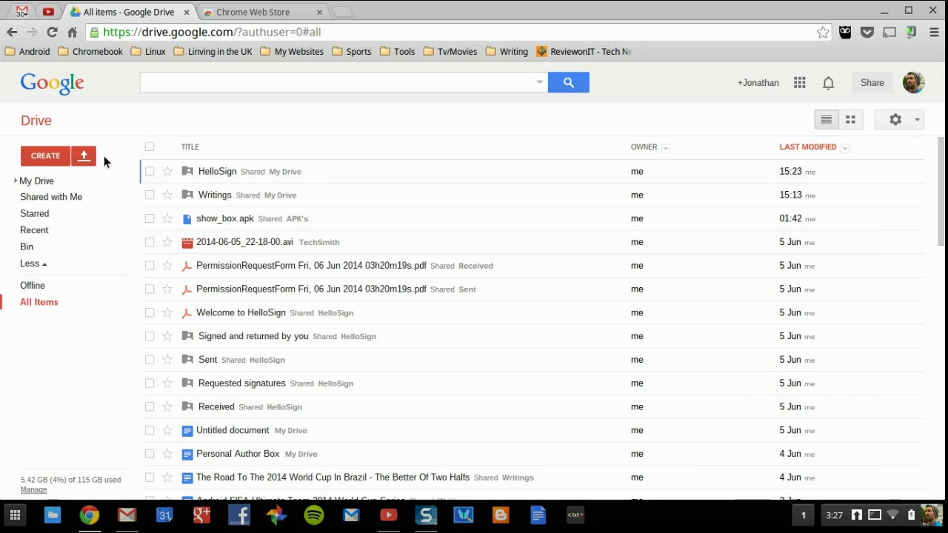
pyautogui.click(59, 153)
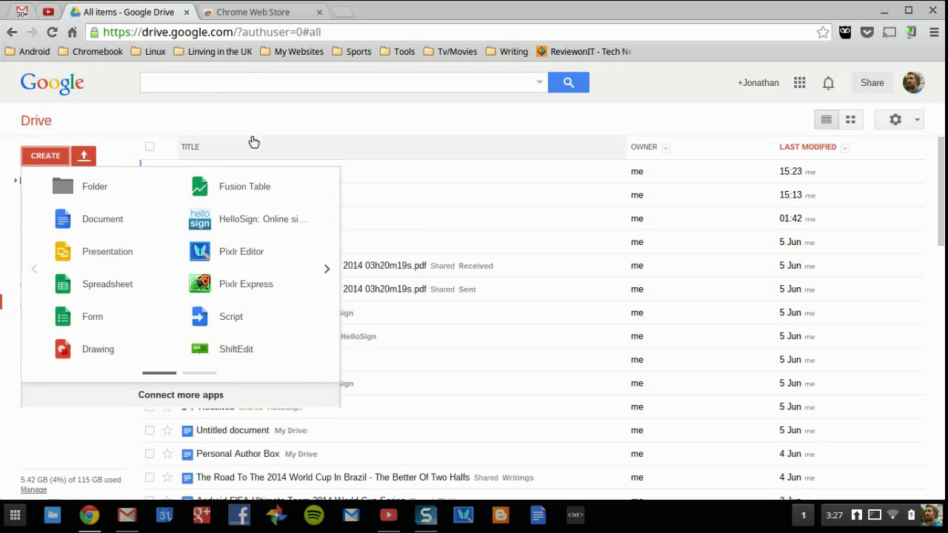
pyautogui.click(203, 105)
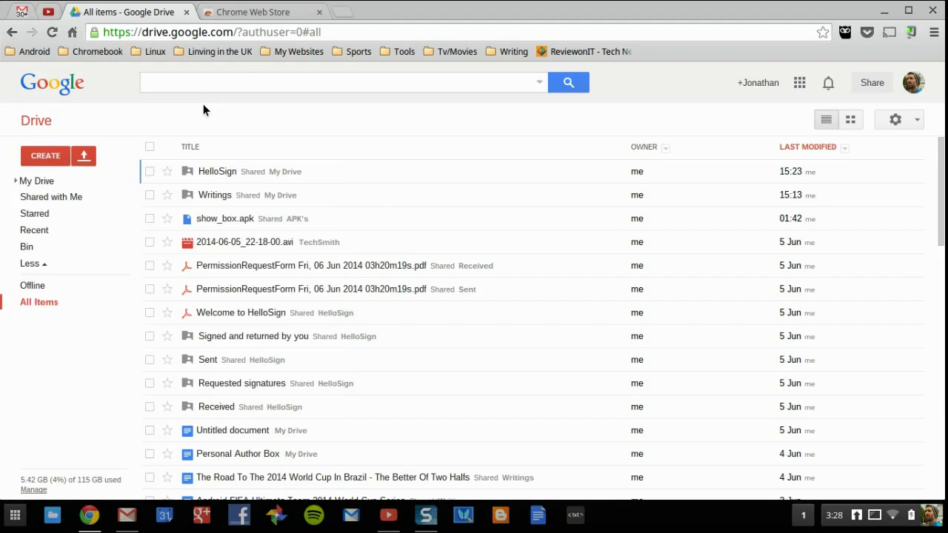
pyautogui.click(83, 157)
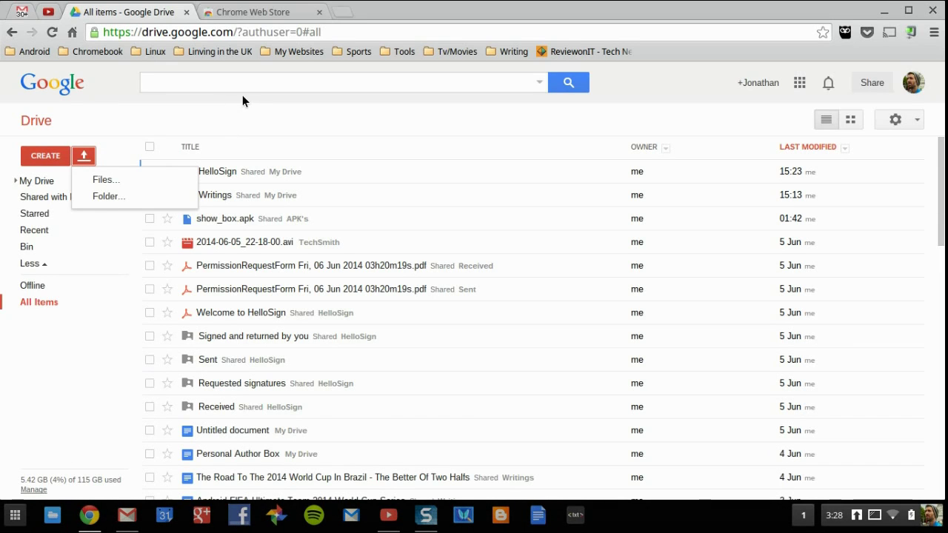
# Close the upload menu, scroll through the older All Items files, then focus the Drive search box
pyautogui.click(154, 117)
pyautogui.scroll(-15, 134, 219)
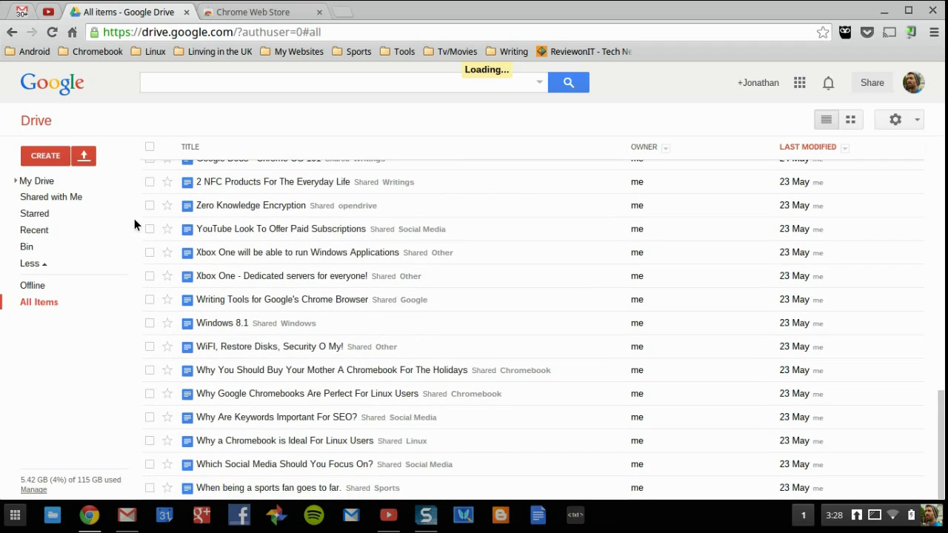
pyautogui.scroll(-10, 127, 236)
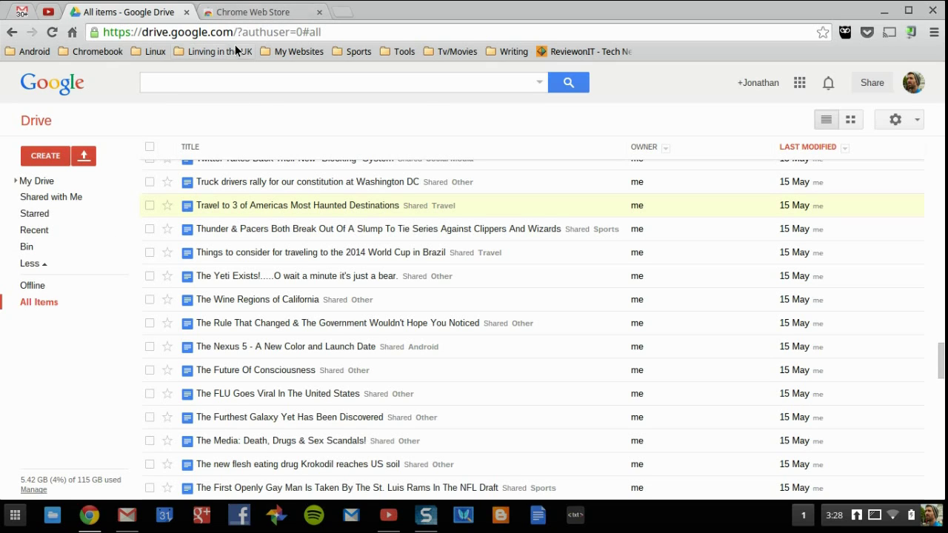
pyautogui.click(222, 79)
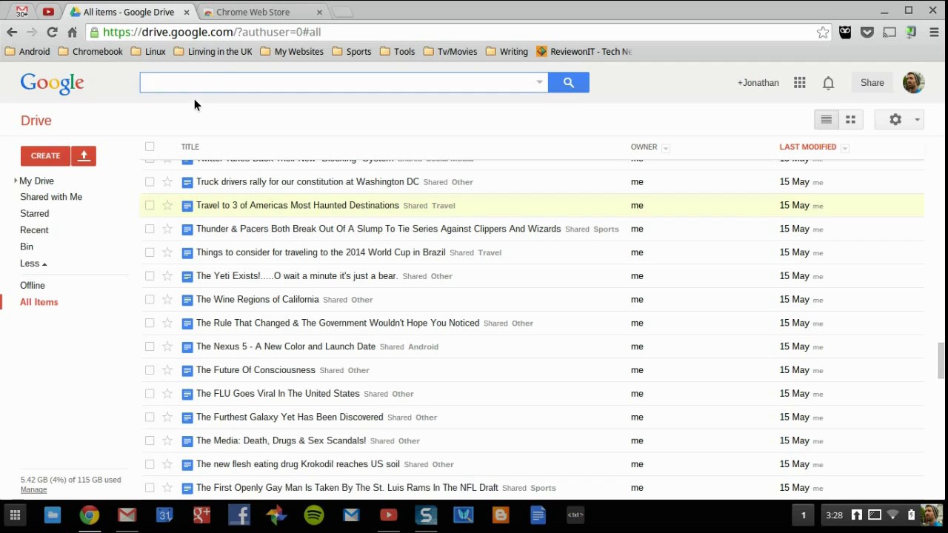